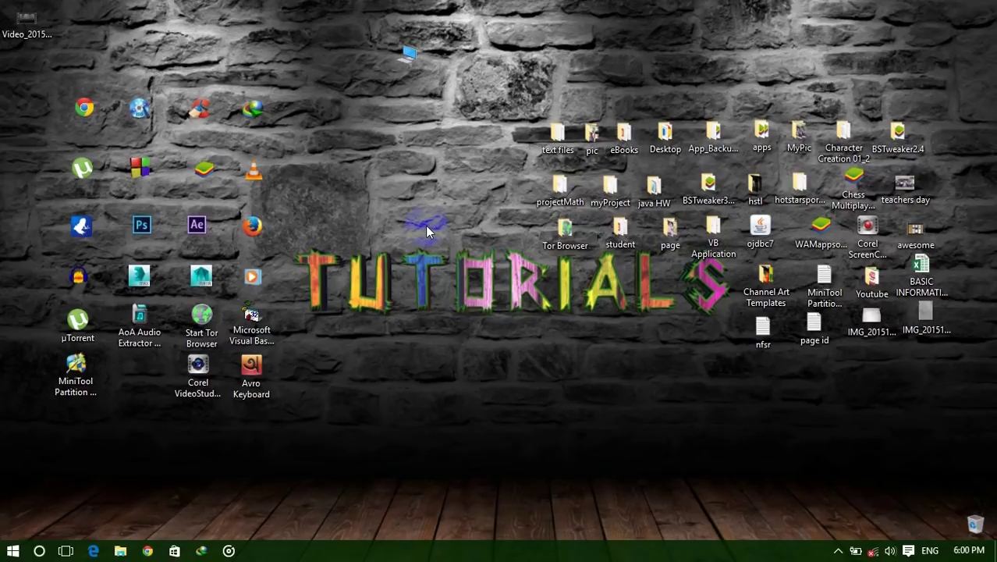
Step: Review the folders and drives listed in This PC in normal and maximized windows, closing the window after each look
{"action": "double_click", "coordinate": [407, 53]}
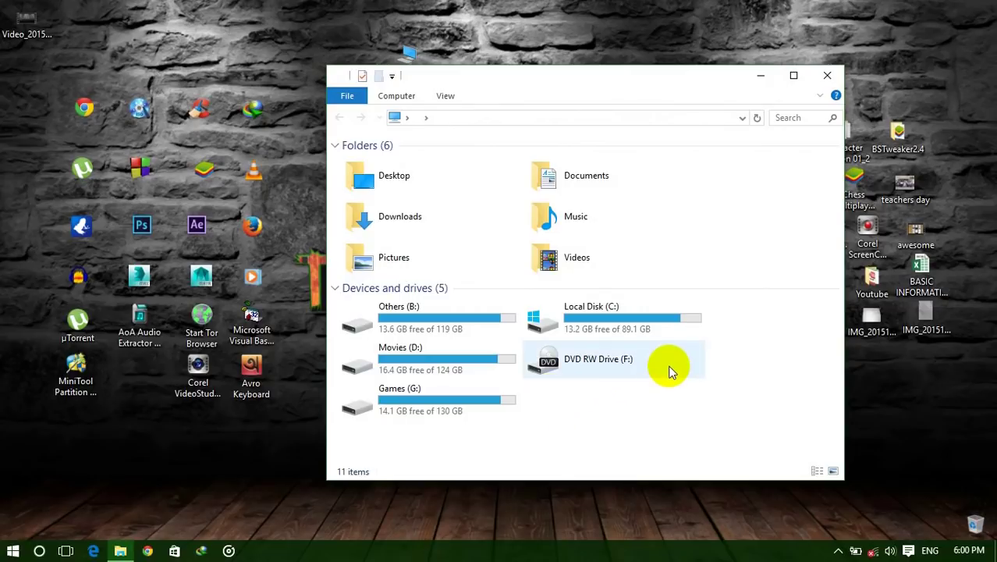
{"action": "left_click_drag", "start_coordinate": [550, 81], "coordinate": [494, 39]}
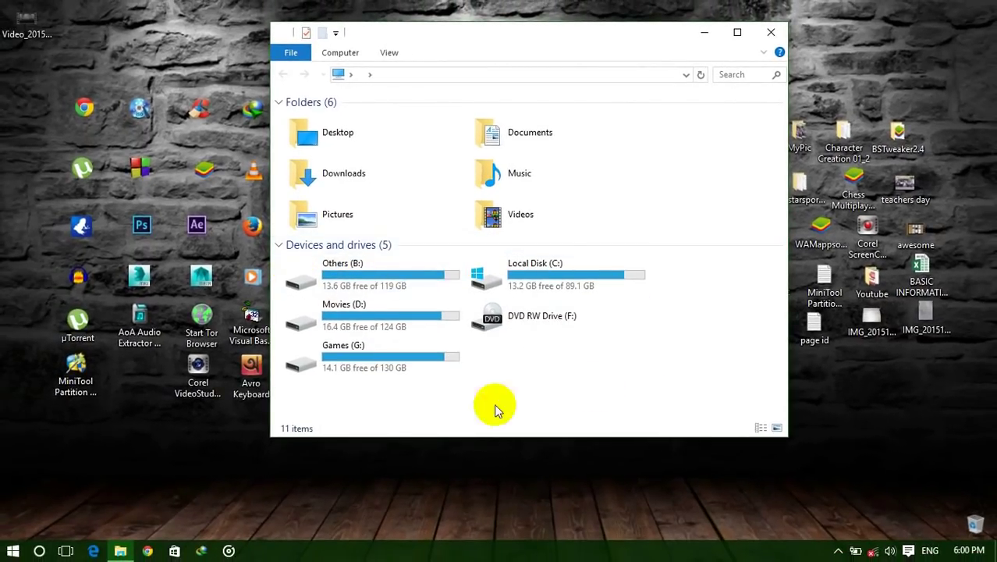
{"action": "left_click_drag", "start_coordinate": [468, 38], "coordinate": [458, 92]}
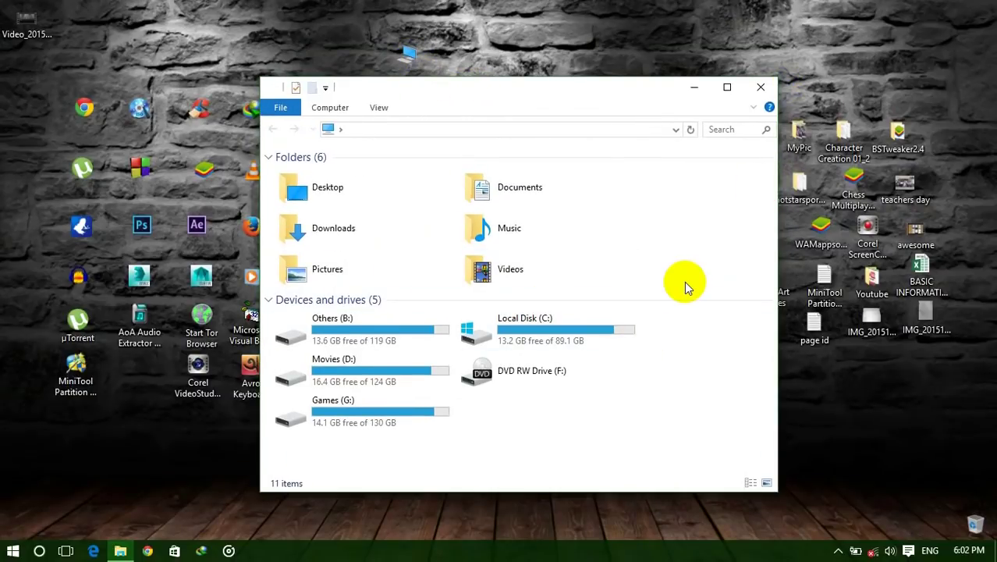
{"action": "left_click", "coordinate": [760, 87]}
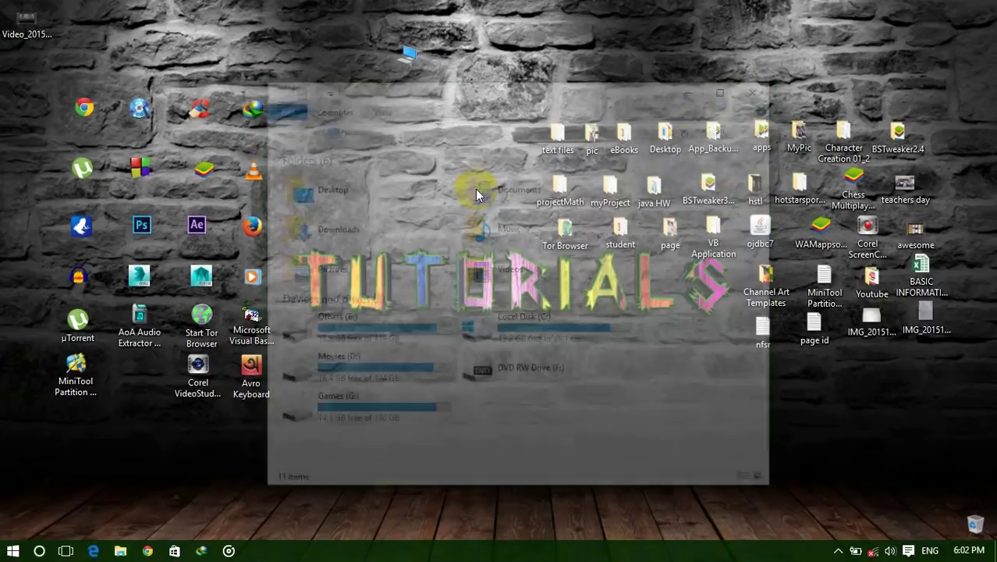
{"action": "key", "text": "super+e"}
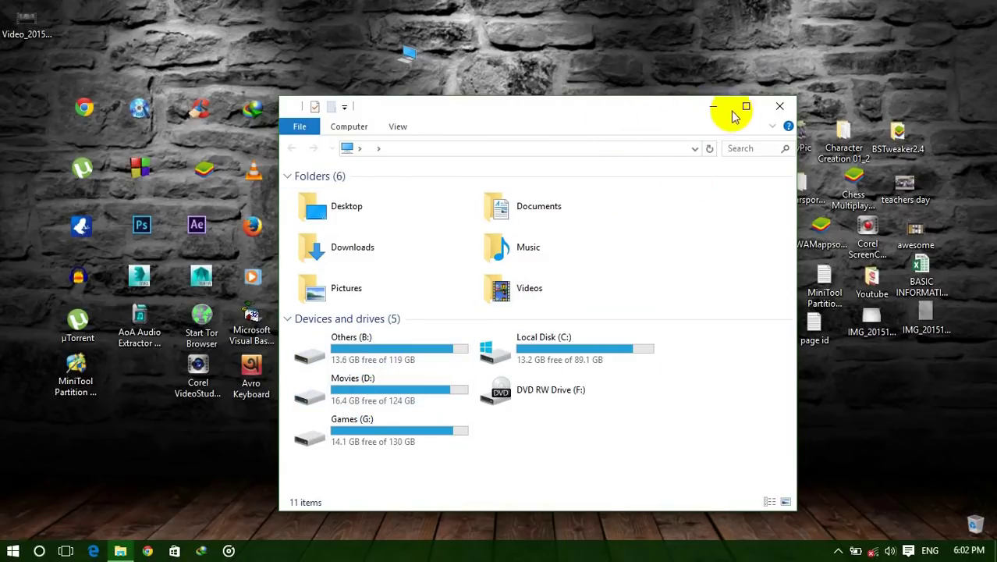
{"action": "double_click", "coordinate": [694, 112]}
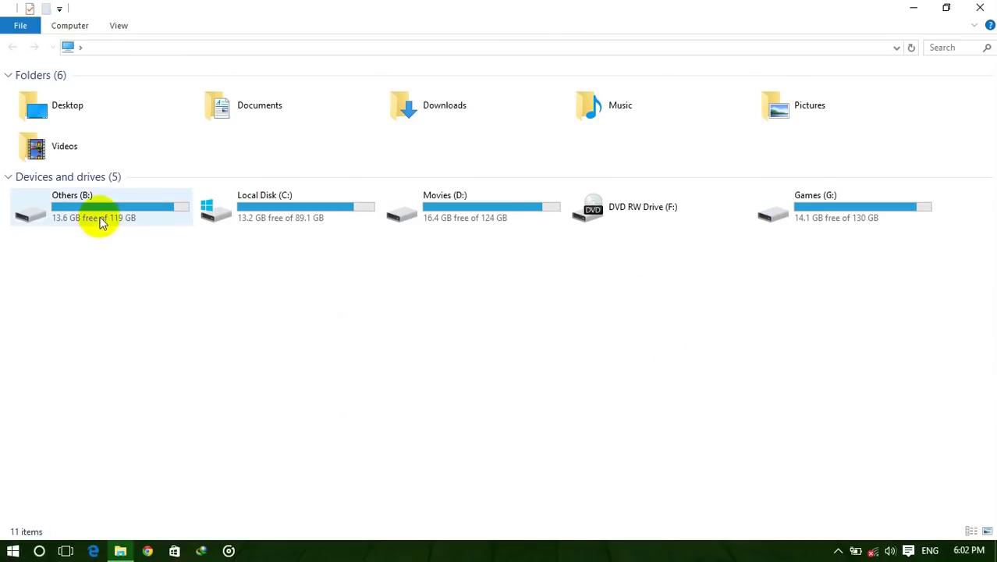
{"action": "left_click", "coordinate": [944, 9]}
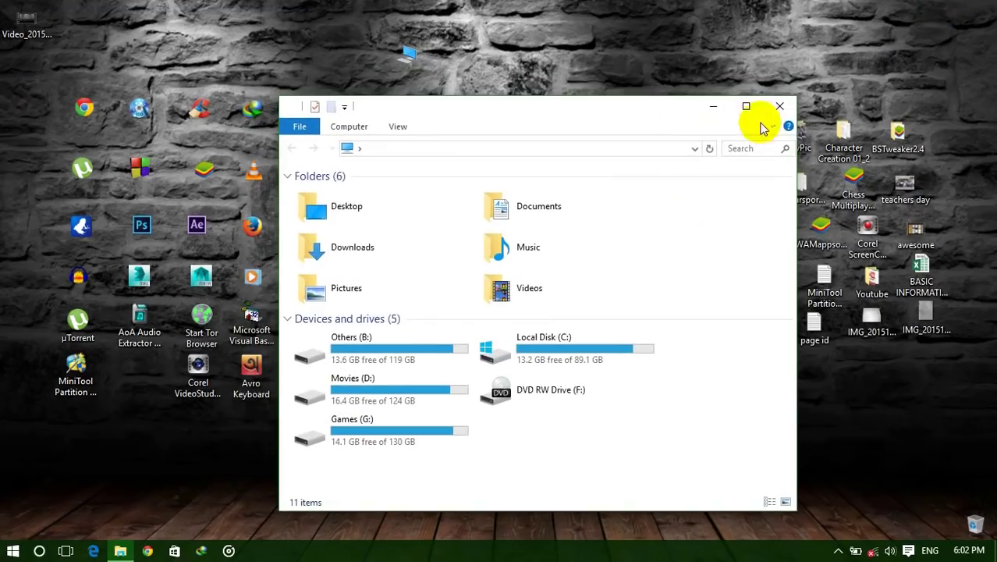
{"action": "left_click", "coordinate": [780, 107]}
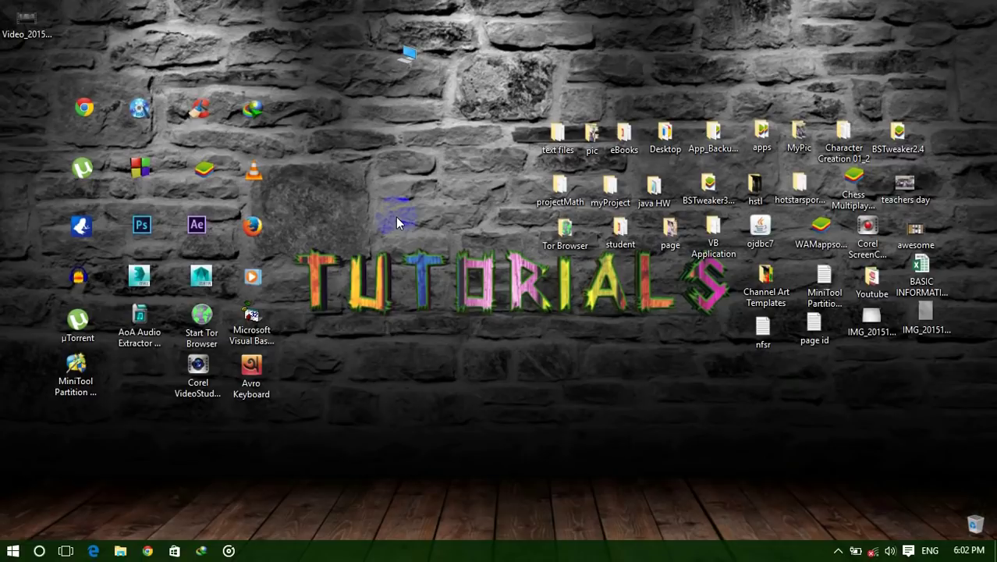
Step: Run gpedit.msc to launch the Local Group Policy Editor, maximized and with a wider console tree
{"action": "key", "text": "super+r"}
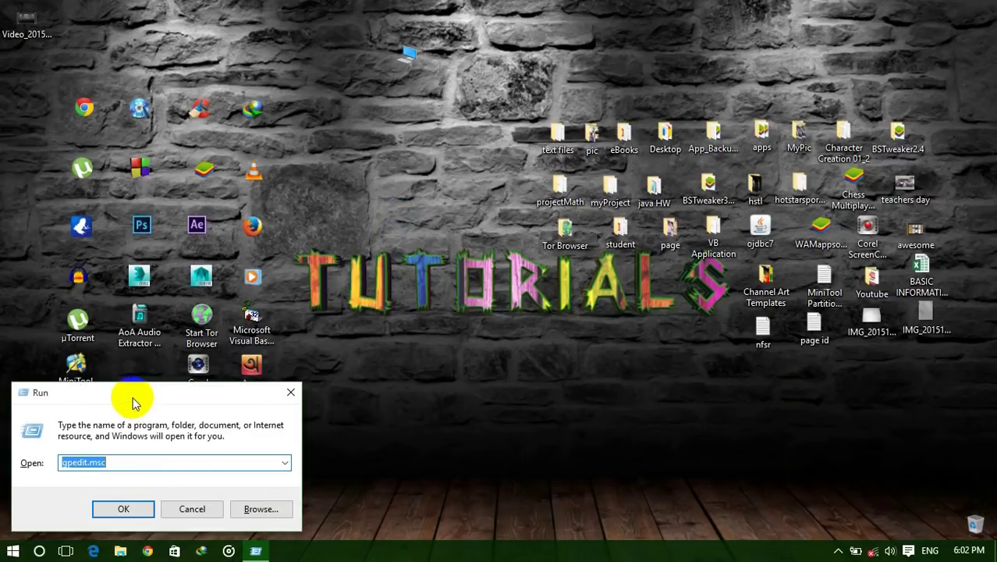
{"action": "left_click", "coordinate": [128, 463]}
{"action": "double_click", "coordinate": [127, 462]}
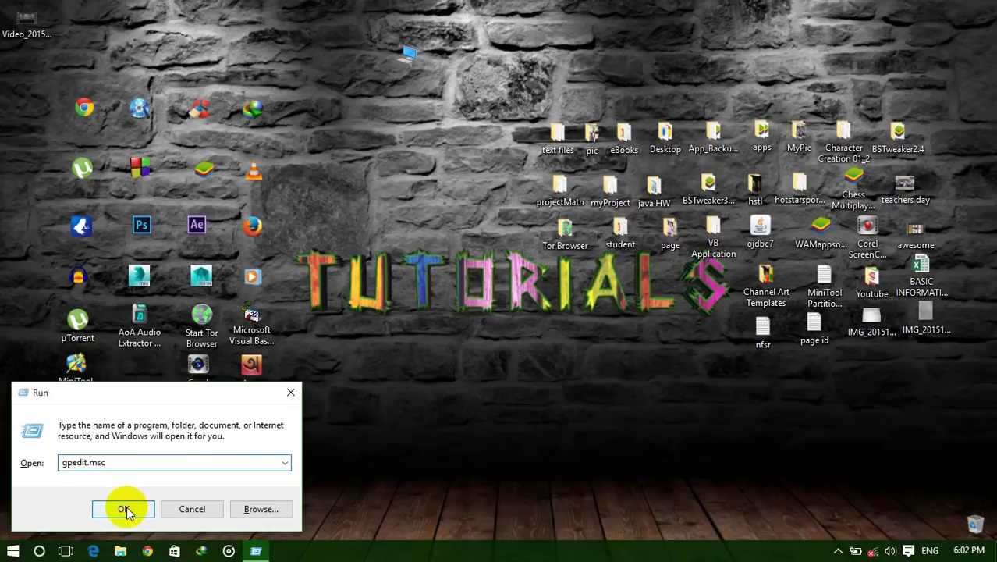
{"action": "left_click", "coordinate": [125, 509]}
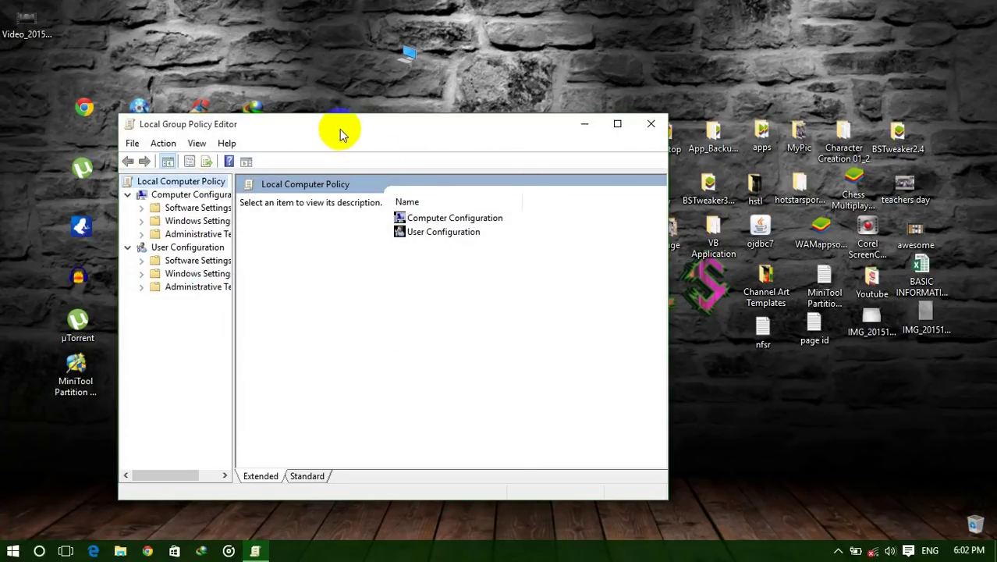
{"action": "left_click_drag", "start_coordinate": [340, 133], "coordinate": [461, 99]}
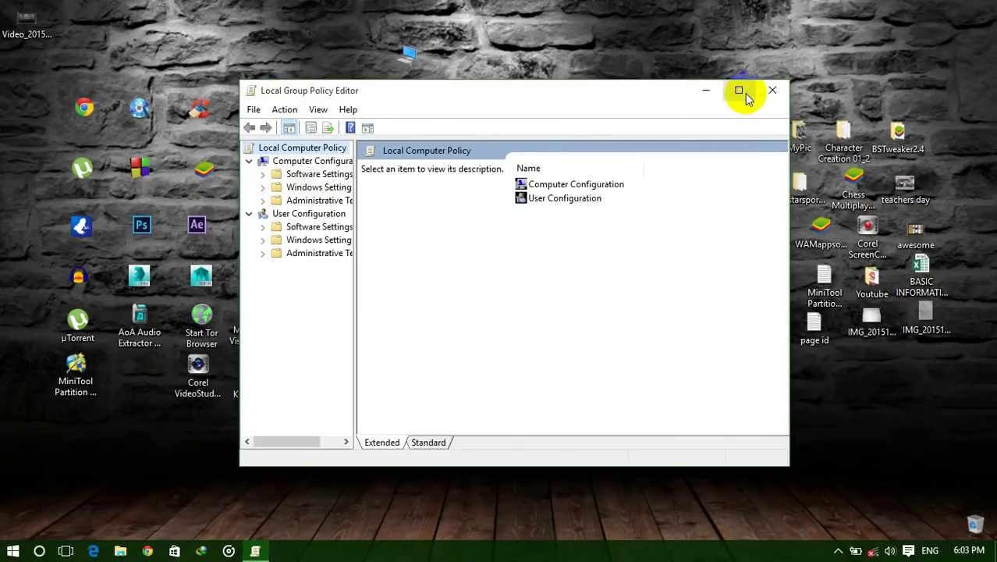
{"action": "left_click", "coordinate": [739, 91]}
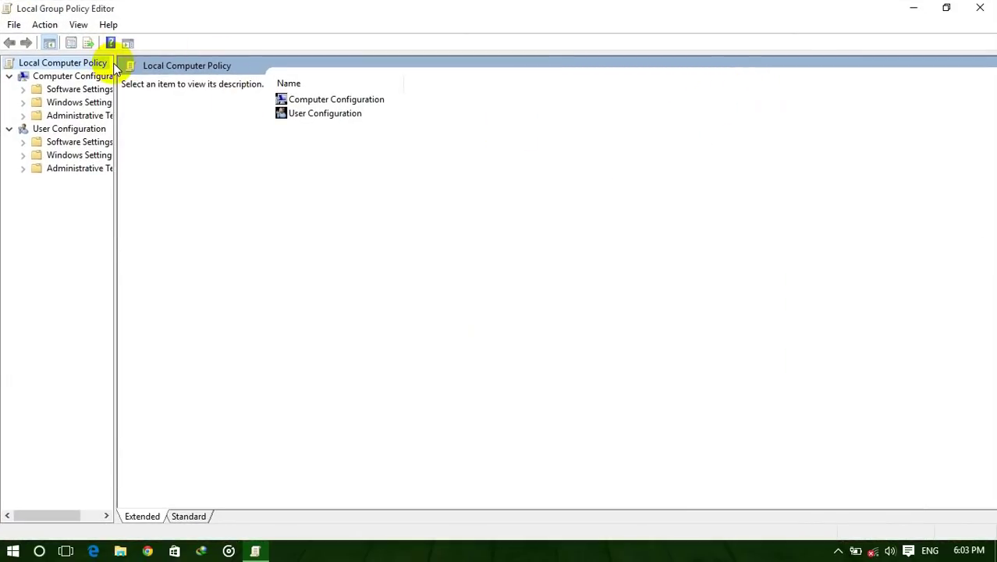
{"action": "left_click_drag", "start_coordinate": [117, 66], "coordinate": [234, 67]}
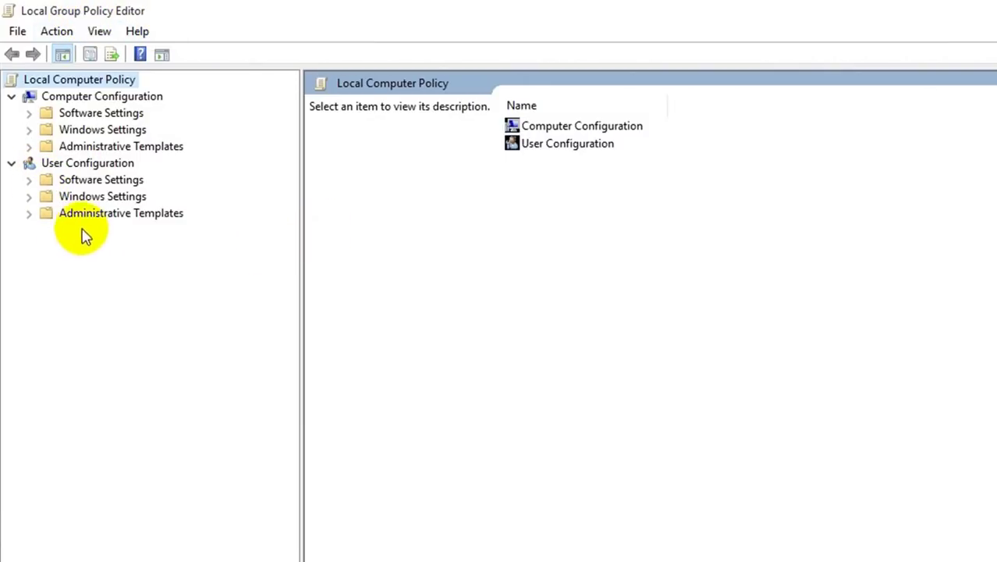
Step: Open and expand the File Explorer policies under User Configuration > Administrative Templates > Windows Components
{"action": "left_click", "coordinate": [29, 215]}
{"action": "left_click", "coordinate": [81, 218]}
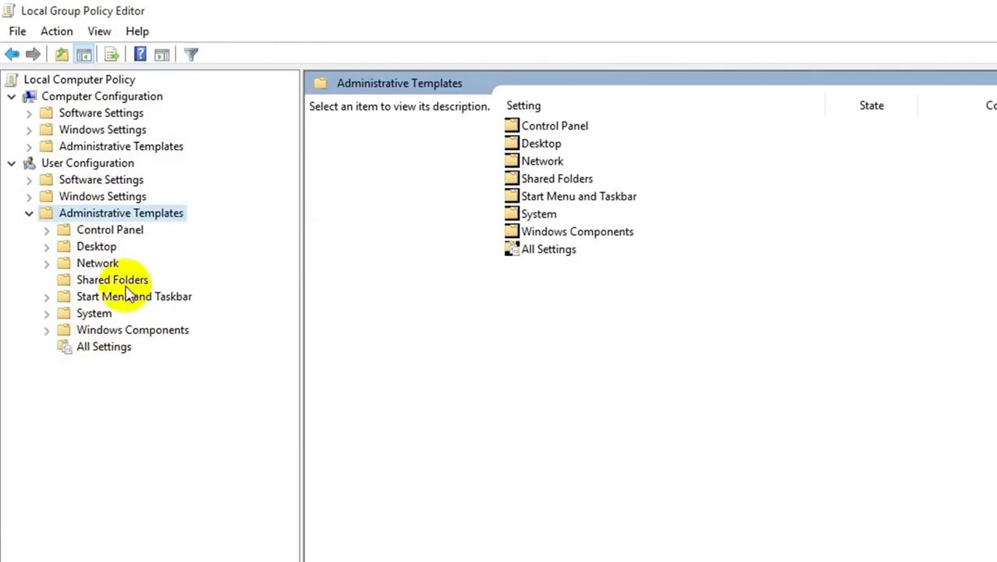
{"action": "left_click", "coordinate": [133, 335]}
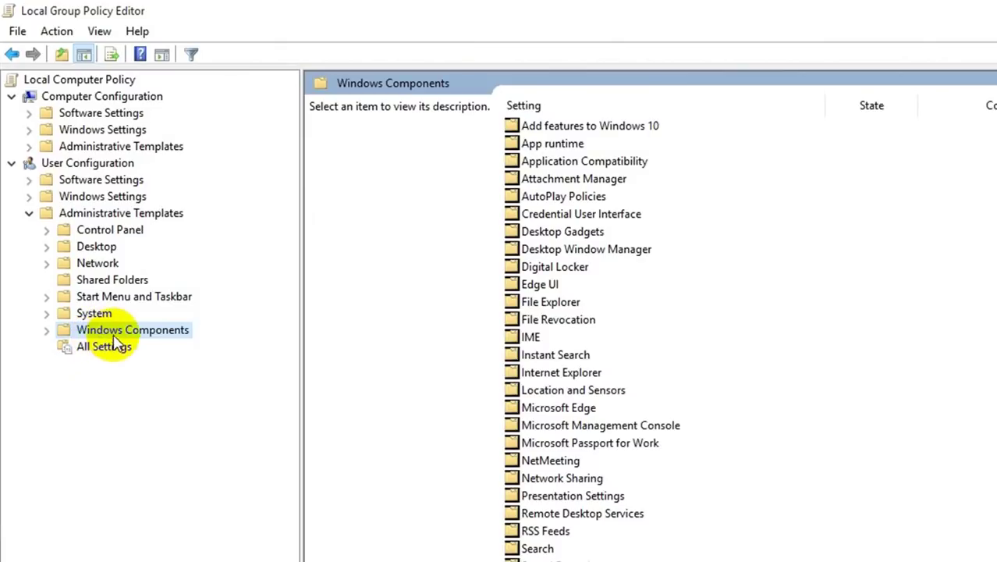
{"action": "left_click", "coordinate": [48, 329]}
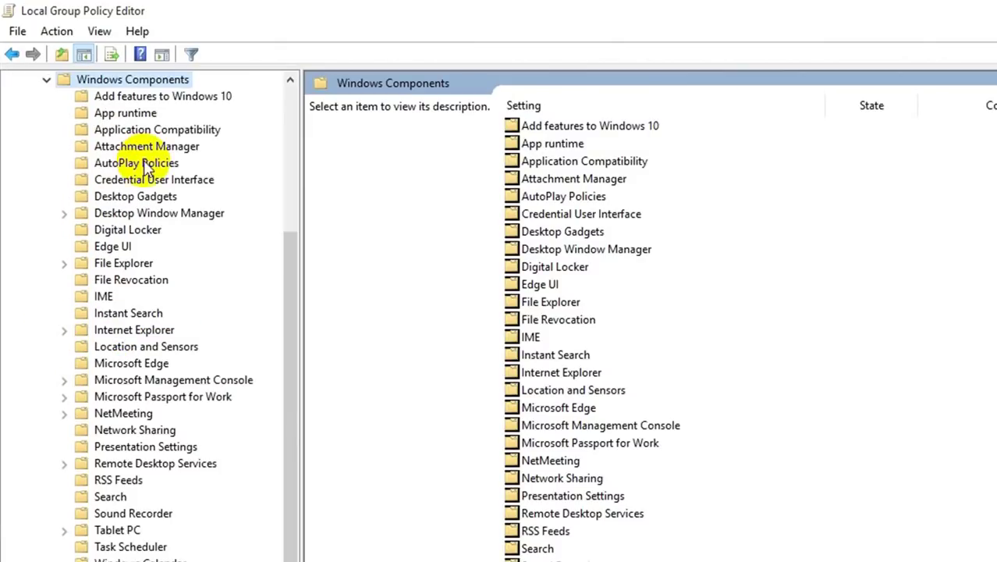
{"action": "scroll", "coordinate": [276, 308], "scroll_direction": "down", "scroll_amount": 2}
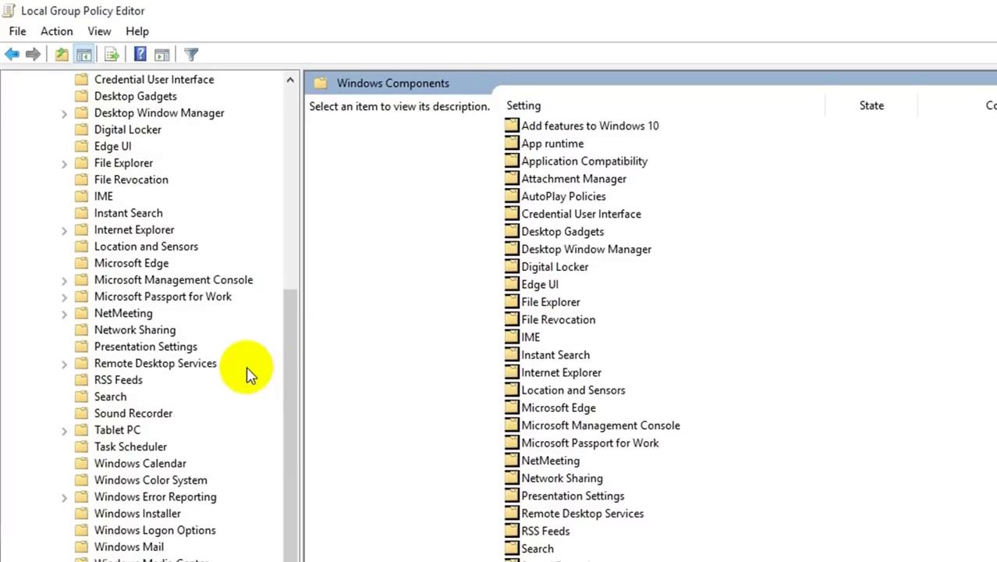
{"action": "left_click", "coordinate": [68, 167]}
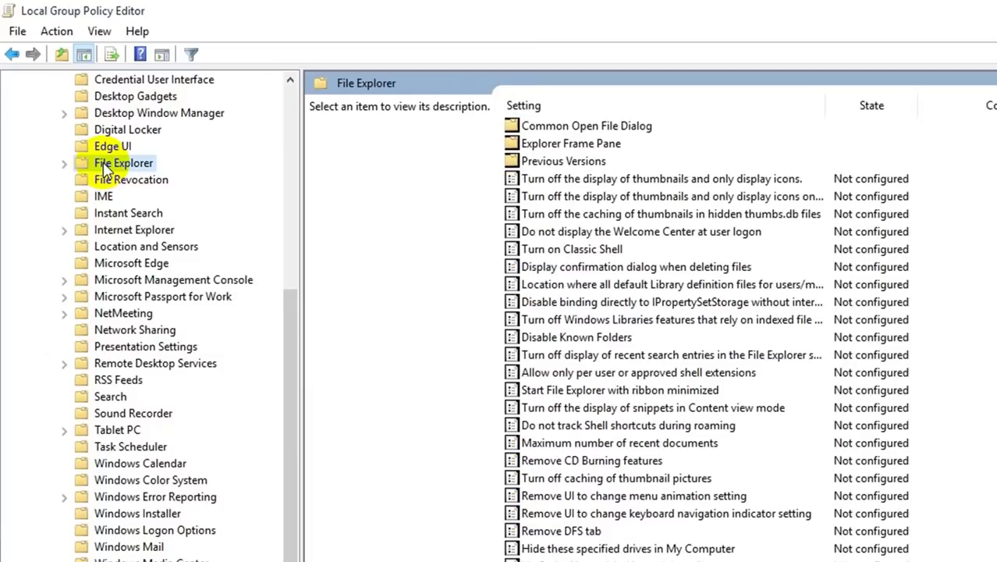
{"action": "left_click", "coordinate": [65, 165]}
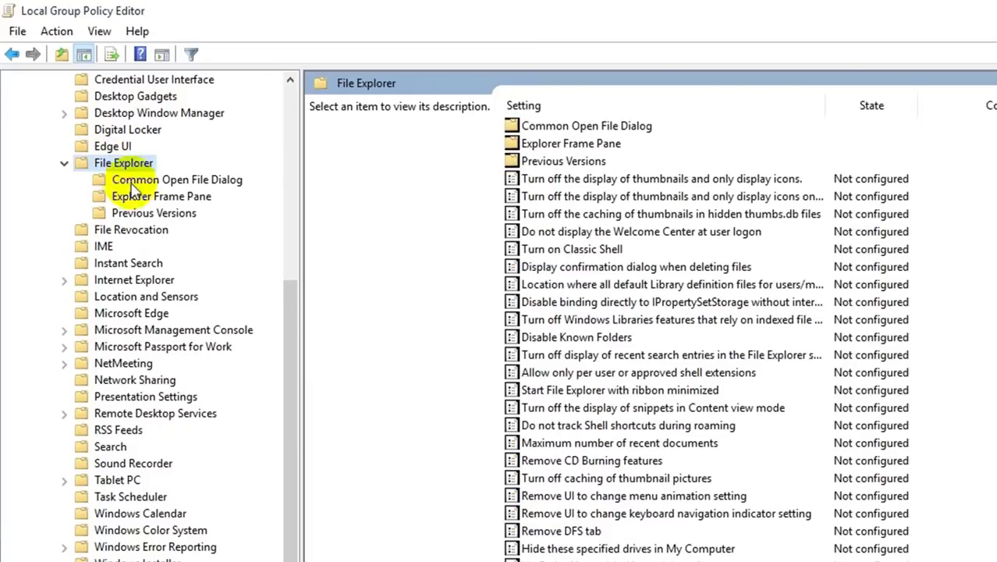
{"action": "scroll", "coordinate": [209, 280], "scroll_direction": "up", "scroll_amount": 4}
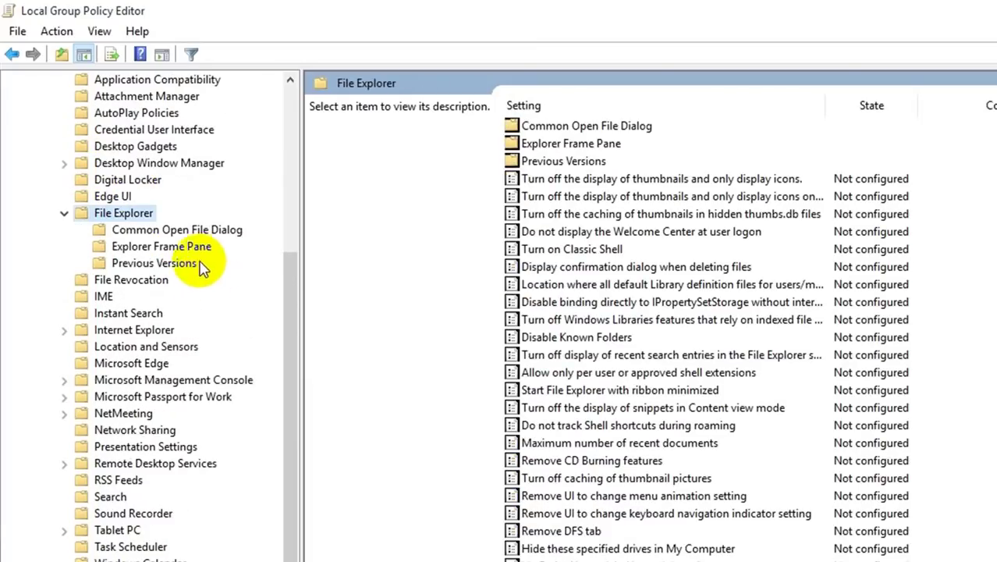
{"action": "left_click_drag", "start_coordinate": [287, 282], "coordinate": [291, 244]}
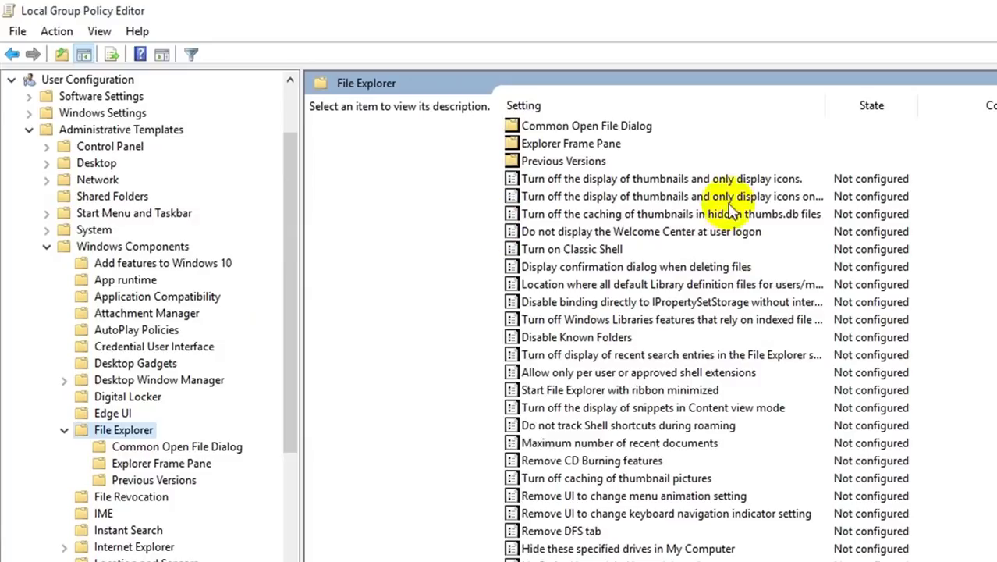
Step: Find the "Hide these specified drives in My Computer" policy in the File Explorer settings and open it for editing
{"action": "scroll", "coordinate": [597, 302], "scroll_direction": "down", "scroll_amount": 1}
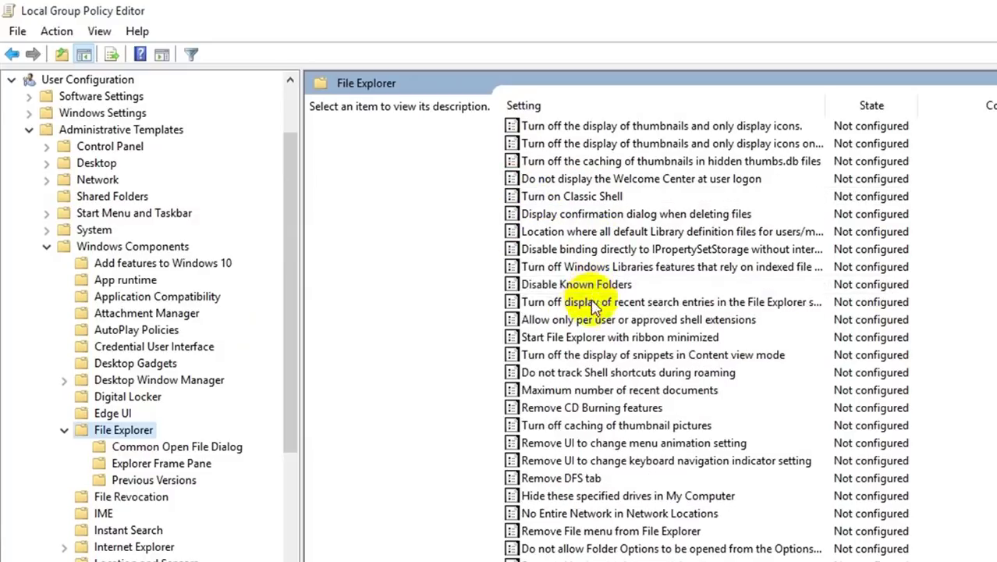
{"action": "scroll", "coordinate": [596, 300], "scroll_direction": "up", "scroll_amount": 1}
{"action": "left_click", "coordinate": [585, 181]}
{"action": "left_click", "coordinate": [586, 181]}
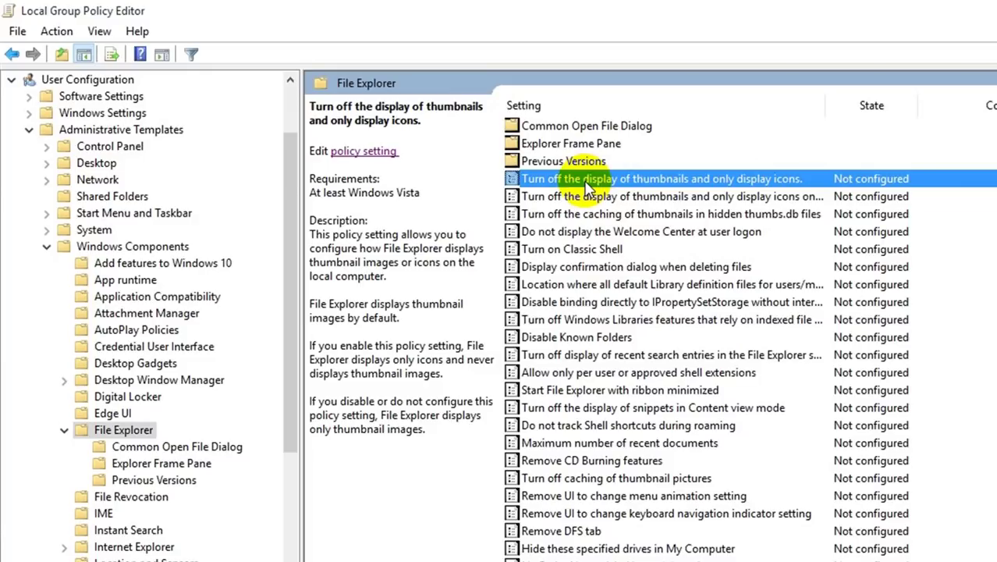
{"action": "key", "text": "Page_Down"}
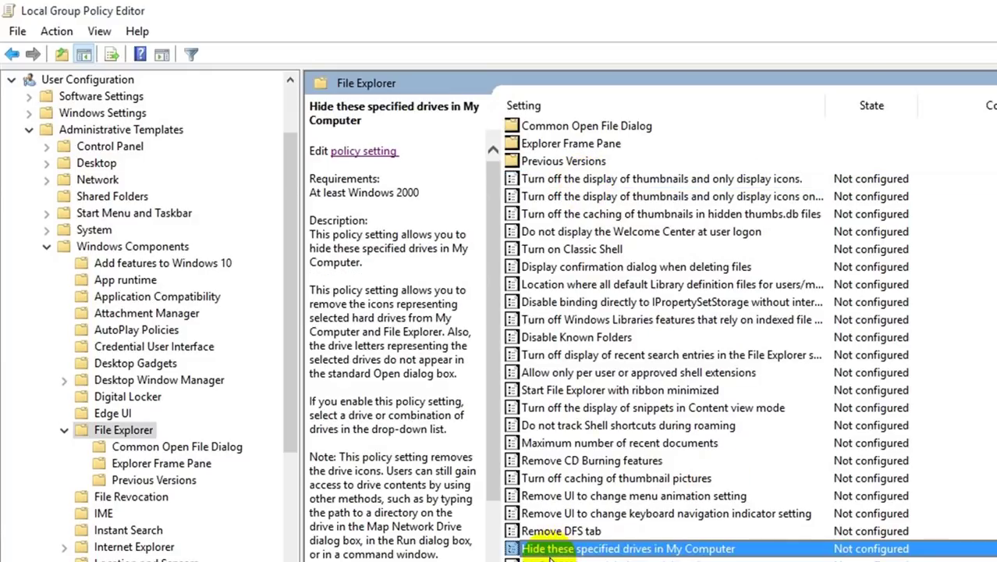
{"action": "scroll", "coordinate": [700, 521], "scroll_direction": "down", "scroll_amount": 1}
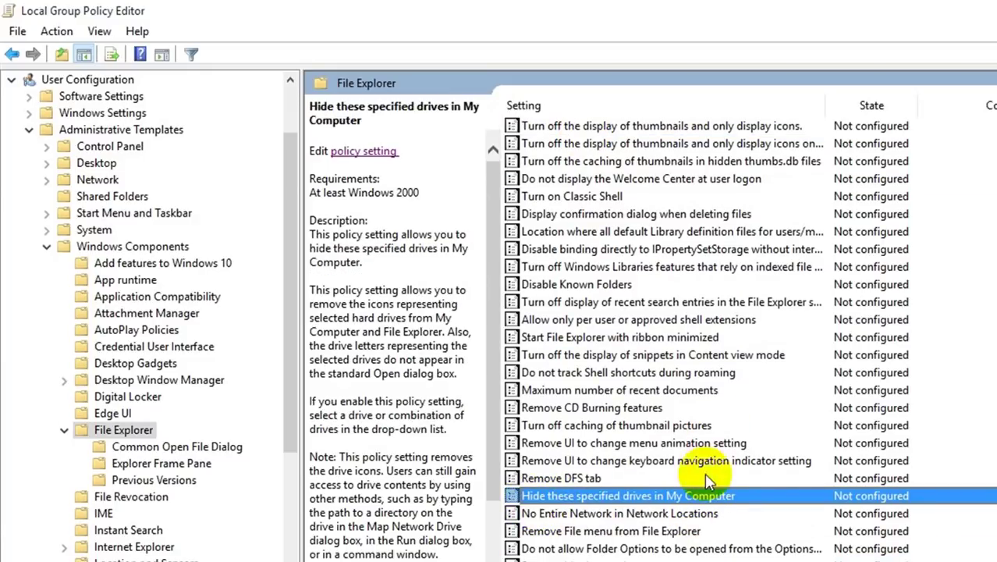
{"action": "scroll", "coordinate": [704, 531], "scroll_direction": "down", "scroll_amount": 1}
{"action": "left_click", "coordinate": [560, 461]}
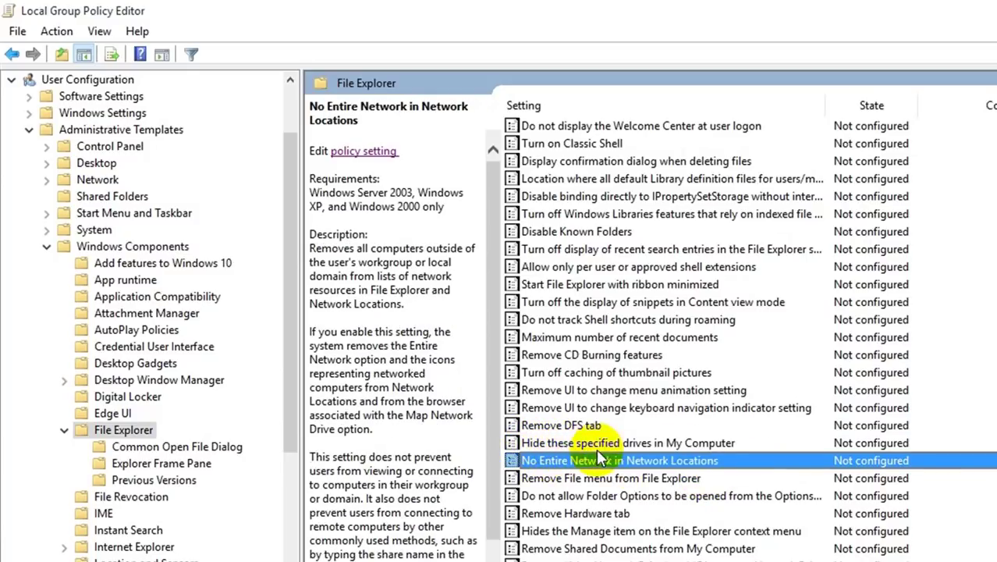
{"action": "left_click", "coordinate": [568, 440]}
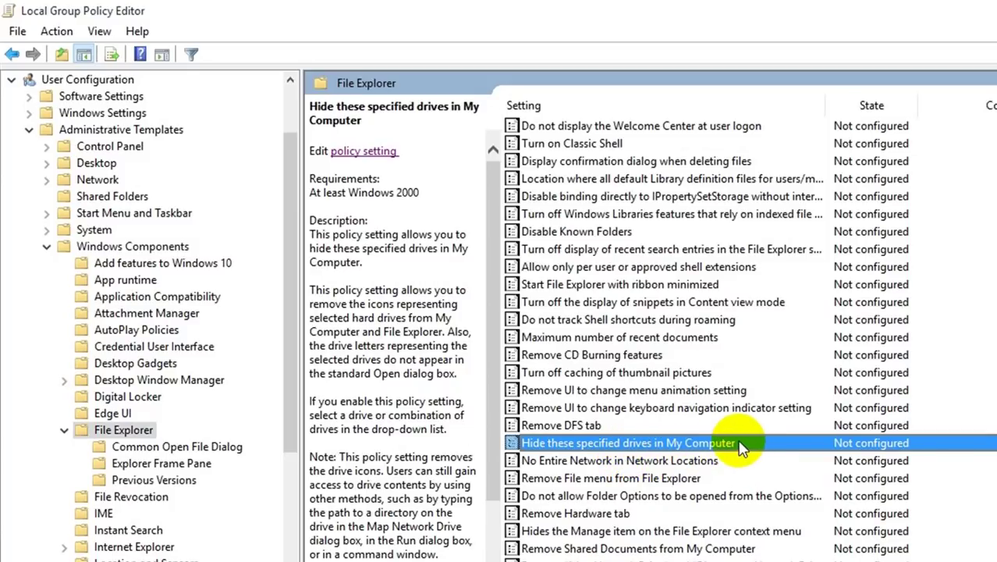
{"action": "key", "text": "Return"}
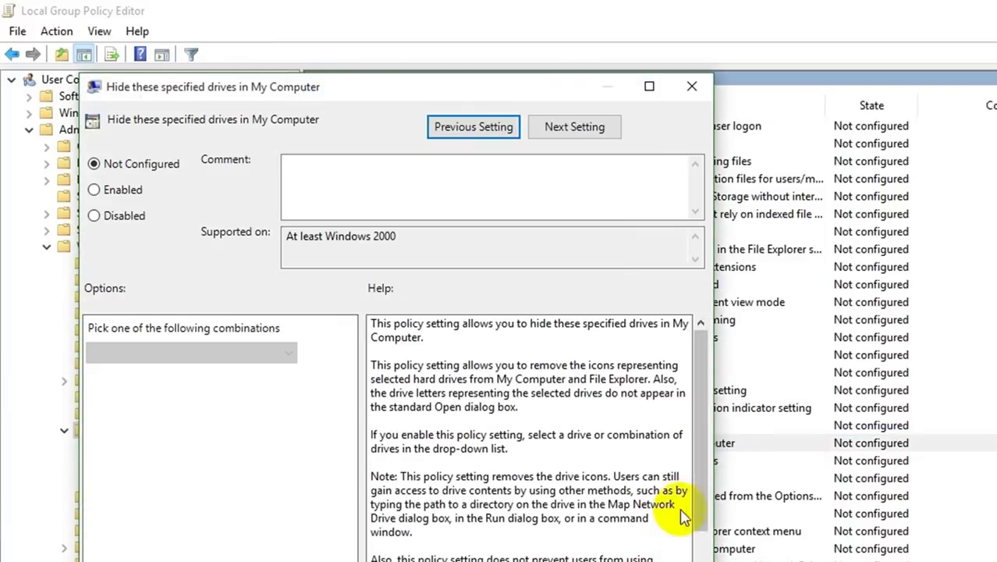
{"action": "left_click_drag", "start_coordinate": [224, 95], "coordinate": [252, 80]}
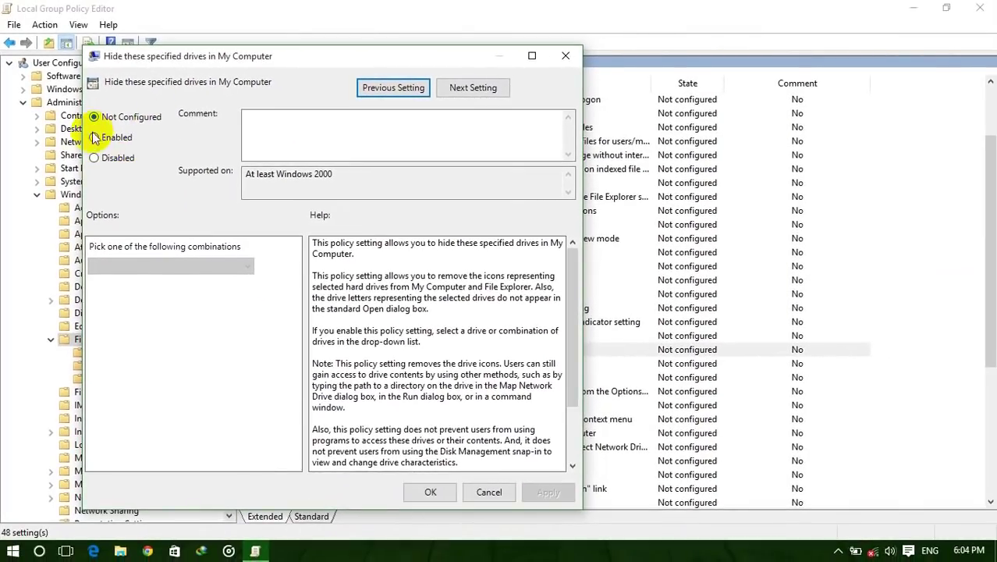
Step: Set the policy to Enabled to review the available drive restriction combinations, and cancel without saving
{"action": "left_click", "coordinate": [93, 137]}
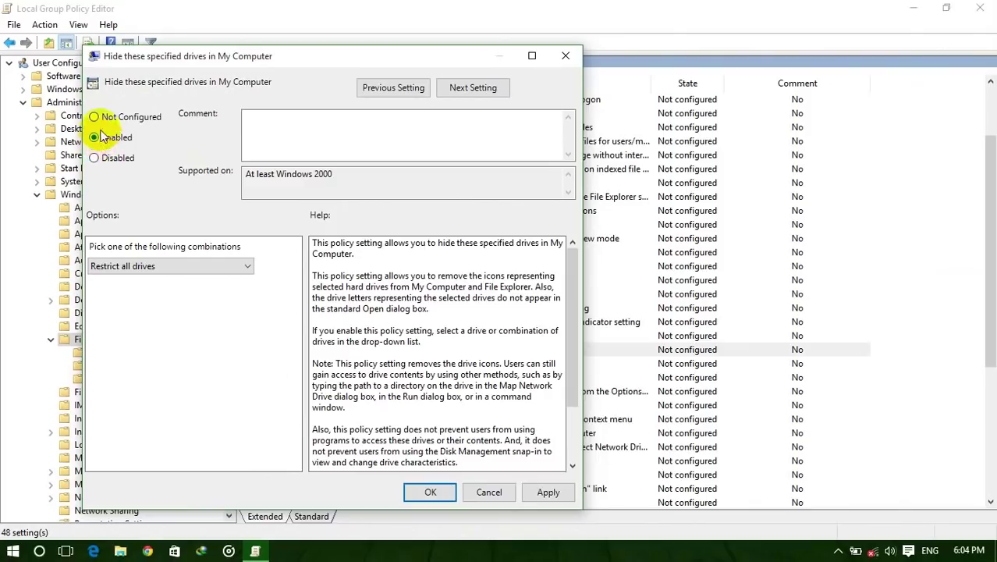
{"action": "left_click", "coordinate": [160, 267]}
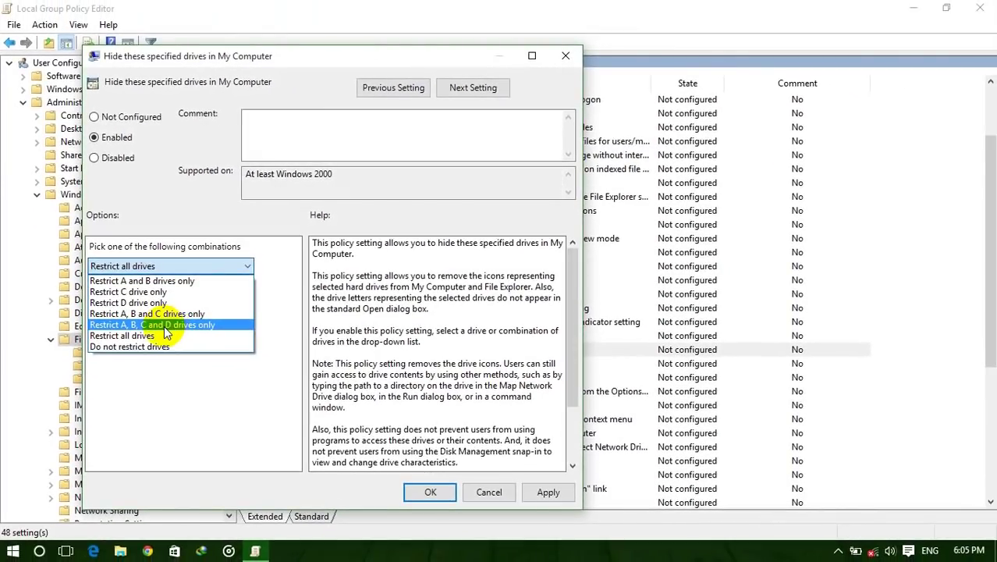
{"action": "left_click", "coordinate": [191, 388]}
{"action": "left_click", "coordinate": [499, 494]}
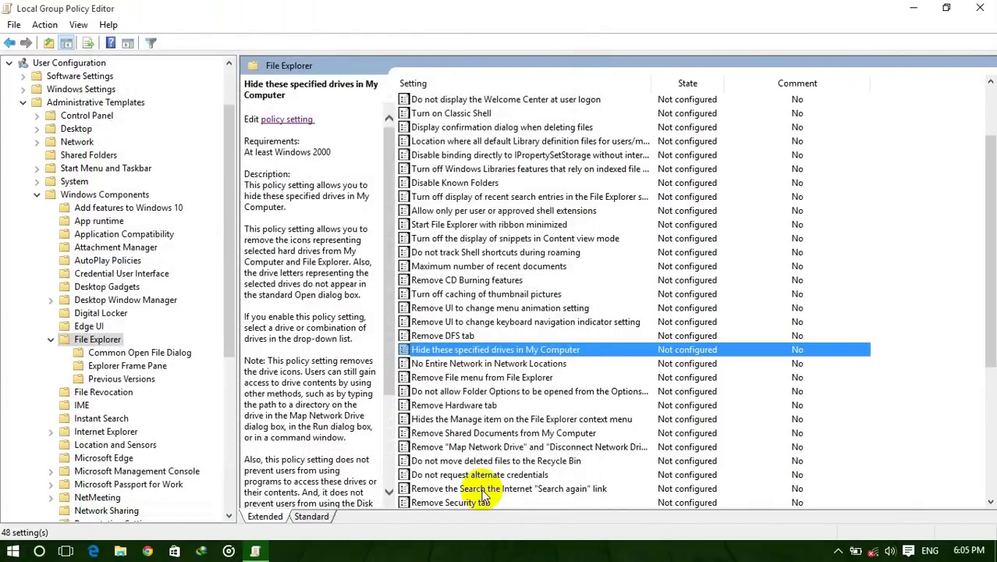
Step: Close the Local Group Policy Editor and open This PC to check which drives are listed
{"action": "left_click", "coordinate": [976, 11]}
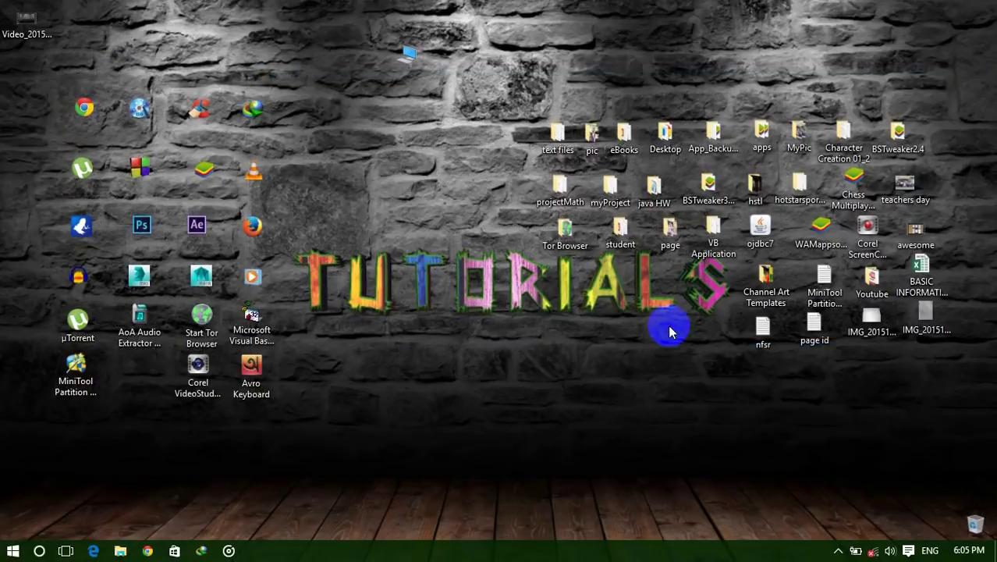
{"action": "left_click_drag", "start_coordinate": [400, 120], "coordinate": [418, 57]}
{"action": "double_click", "coordinate": [415, 58]}
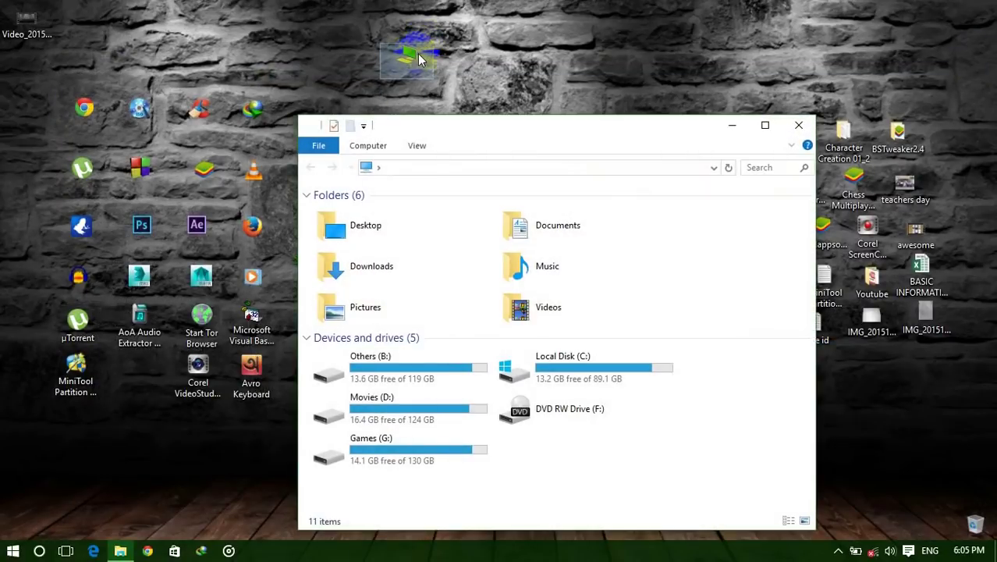
Step: Examine the letters of the local drives in This PC, particularly C:, Movies (D:) and Games (G:), and close the window
{"action": "left_click_drag", "start_coordinate": [569, 134], "coordinate": [555, 81]}
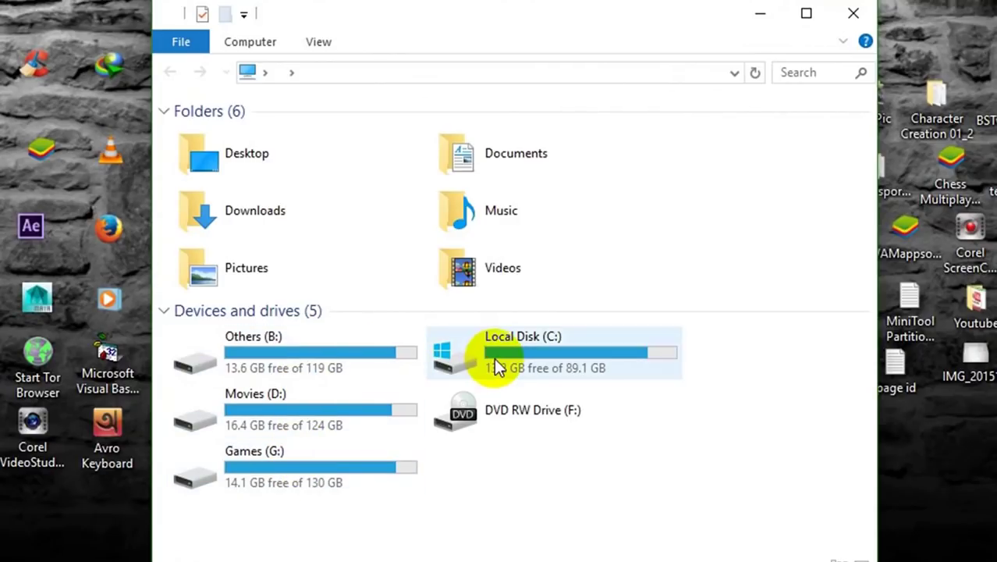
{"action": "mouse_move", "coordinate": [493, 364]}
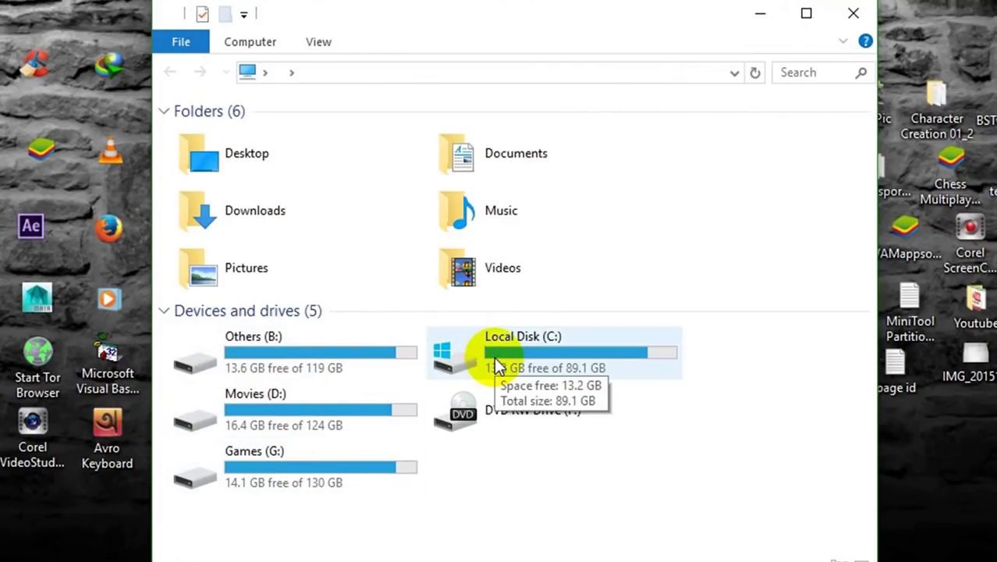
{"action": "mouse_move", "coordinate": [310, 362]}
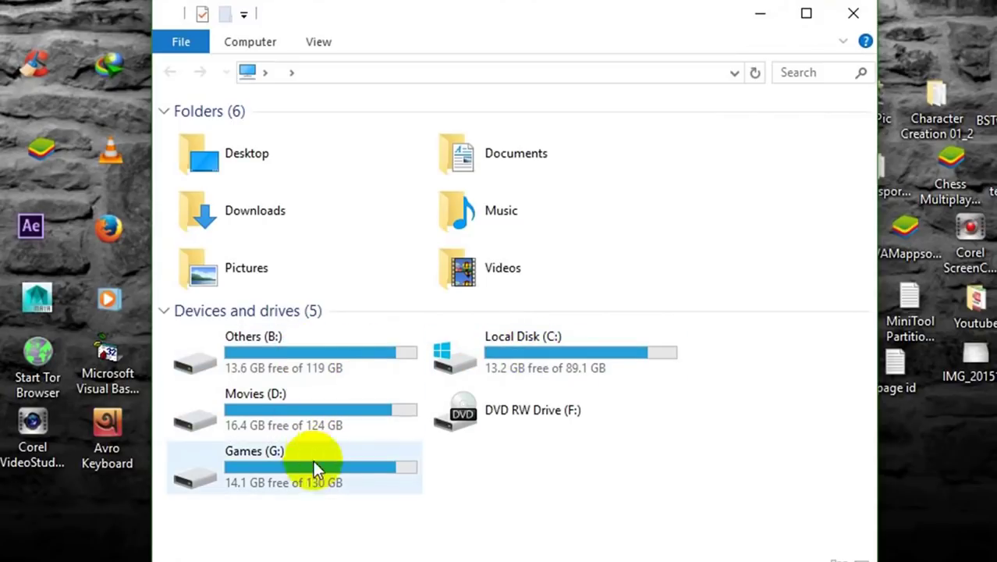
{"action": "mouse_move", "coordinate": [293, 481]}
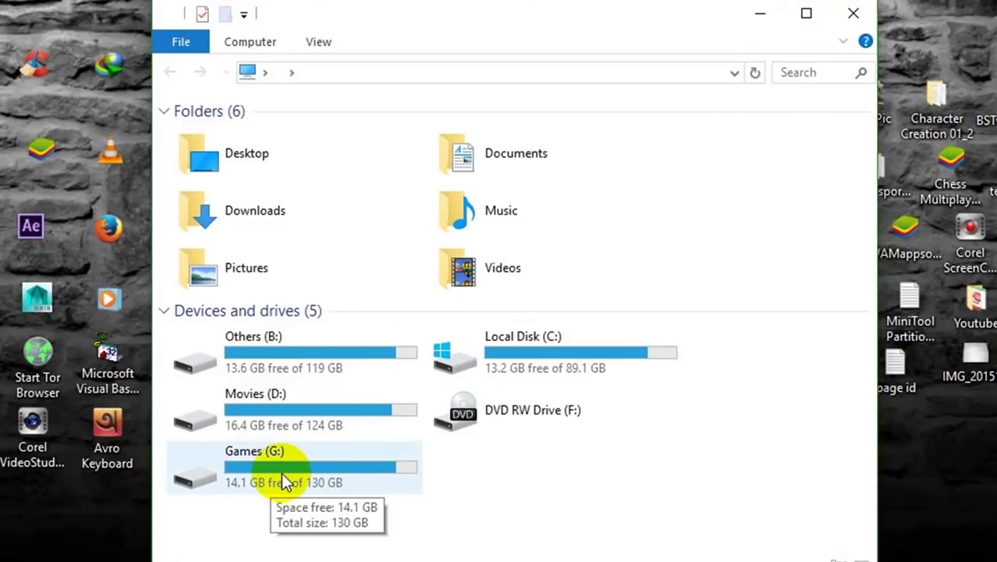
{"action": "left_click", "coordinate": [283, 478]}
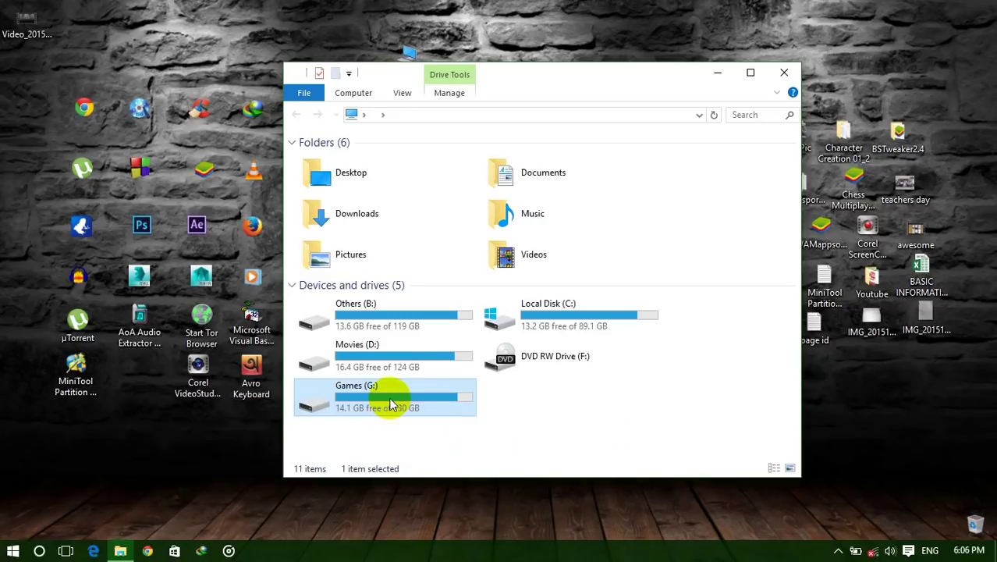
{"action": "mouse_move", "coordinate": [390, 405]}
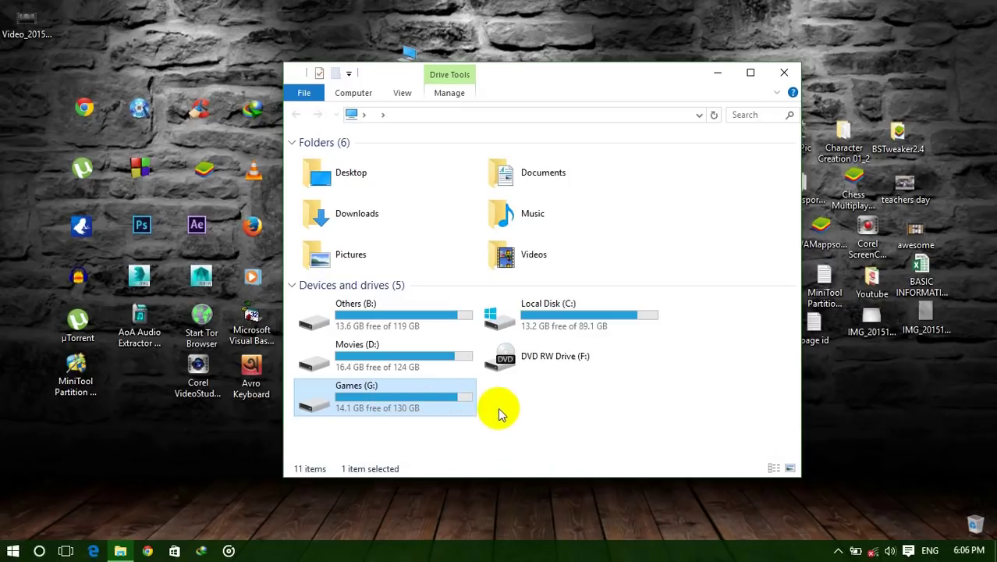
{"action": "left_click", "coordinate": [382, 359]}
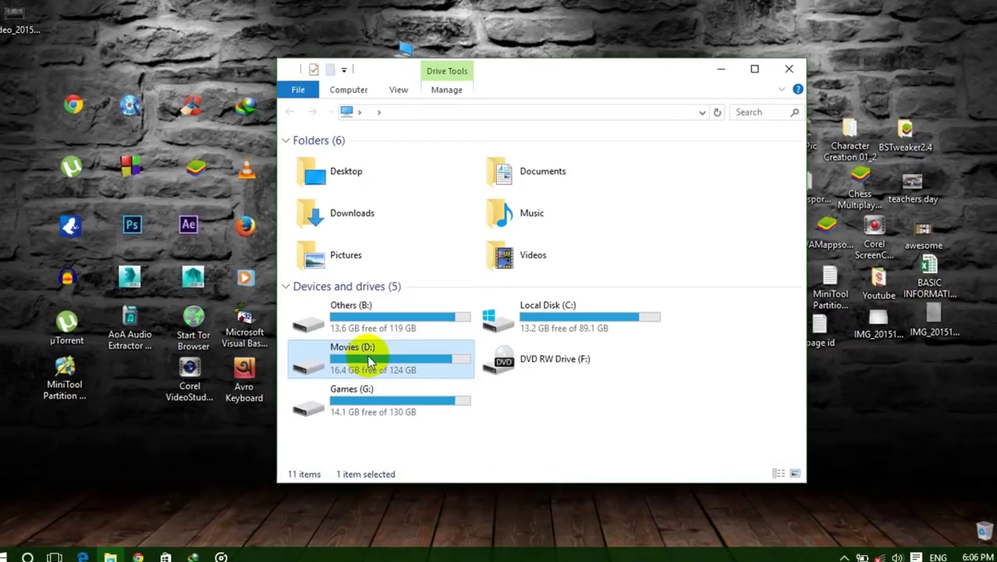
{"action": "mouse_move", "coordinate": [371, 353]}
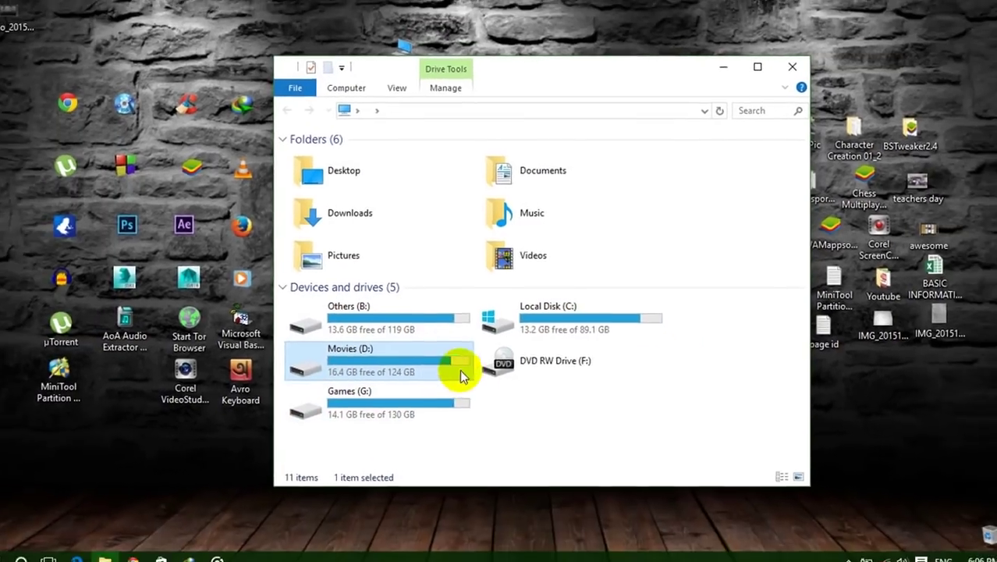
{"action": "left_click", "coordinate": [508, 449]}
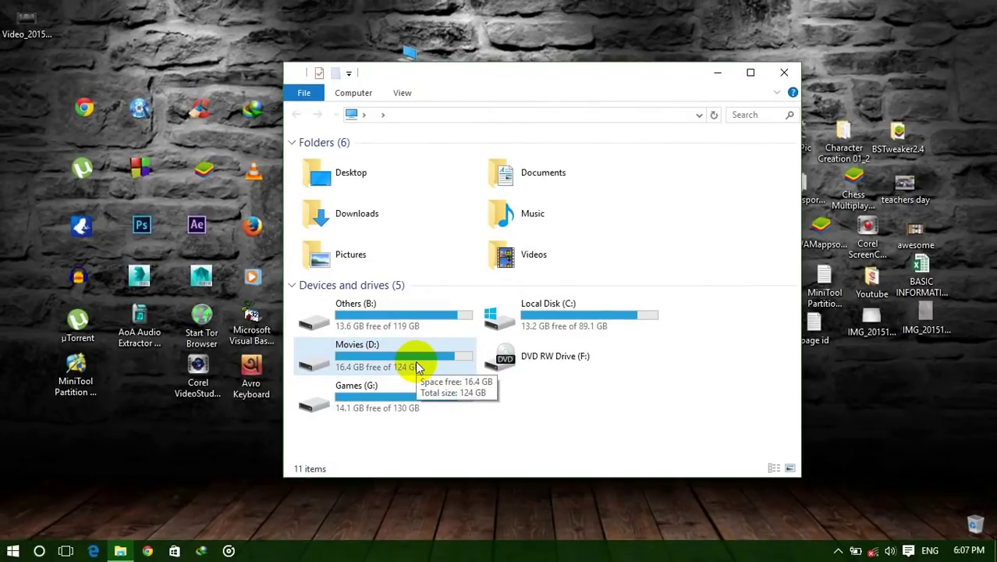
{"action": "left_click", "coordinate": [783, 71]}
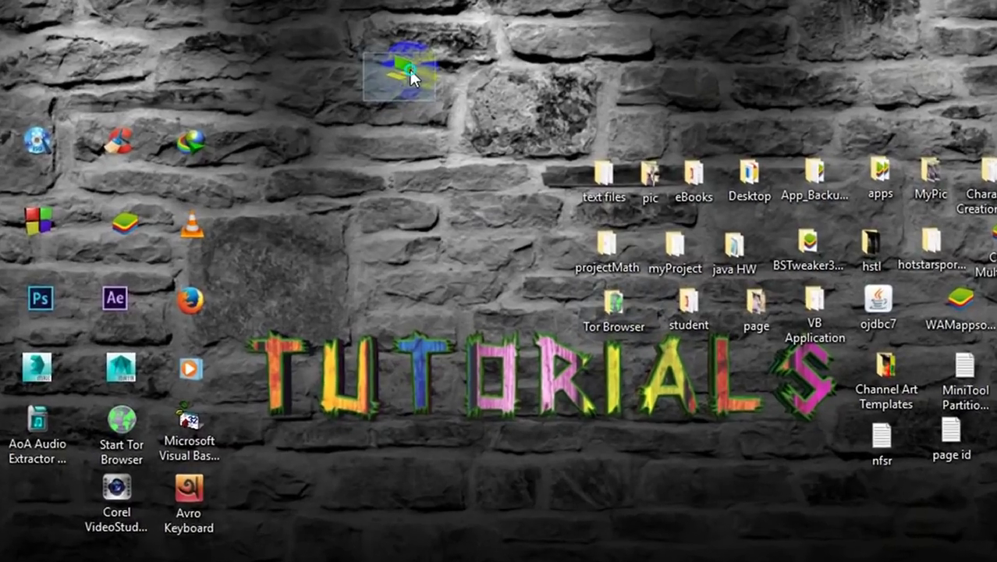
Step: Open Computer Management from This PC and show Disk Management in a maximized window
{"action": "right_click", "coordinate": [409, 68]}
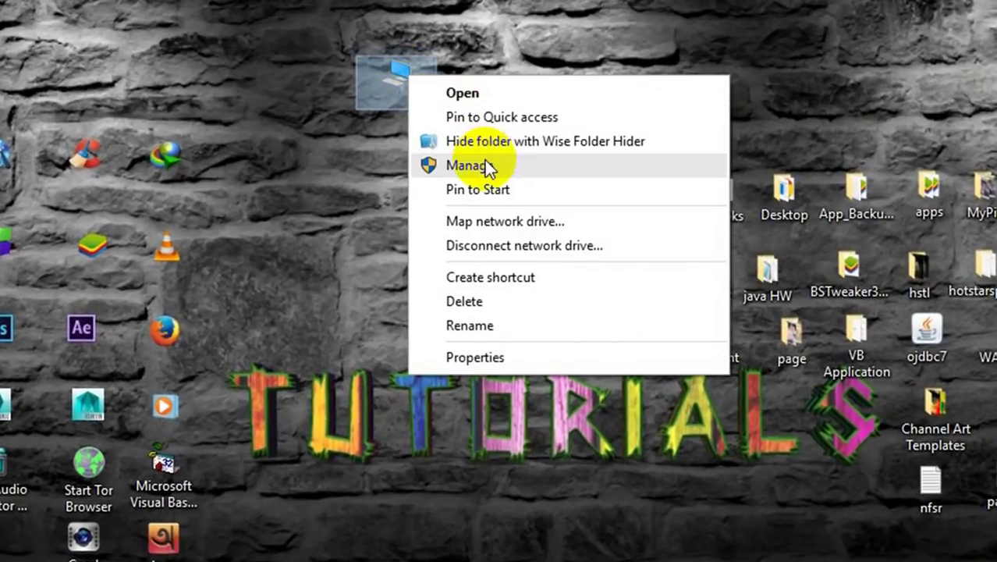
{"action": "left_click", "coordinate": [507, 166]}
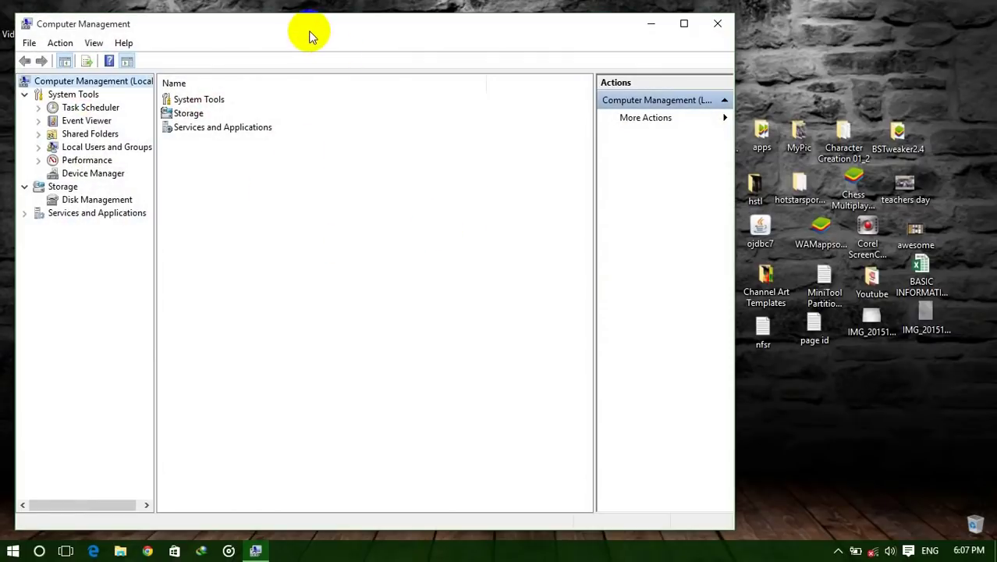
{"action": "left_click_drag", "start_coordinate": [309, 33], "coordinate": [403, 31]}
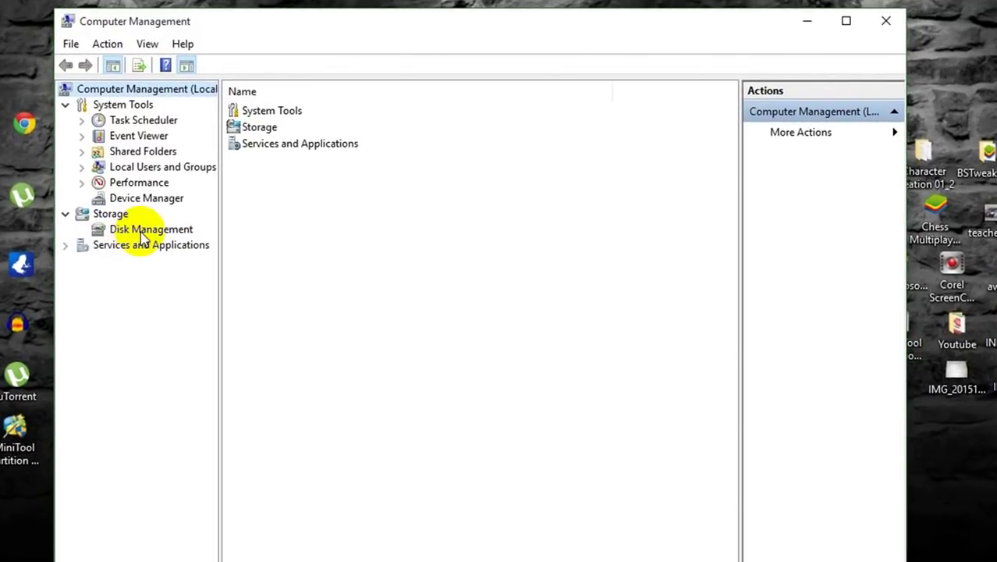
{"action": "left_click", "coordinate": [142, 233]}
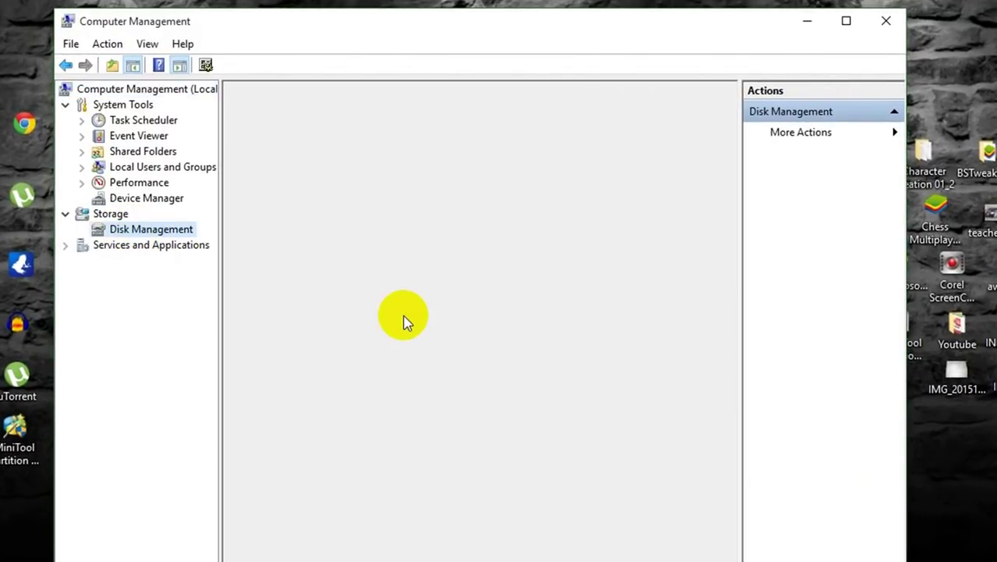
{"action": "left_click", "coordinate": [845, 22]}
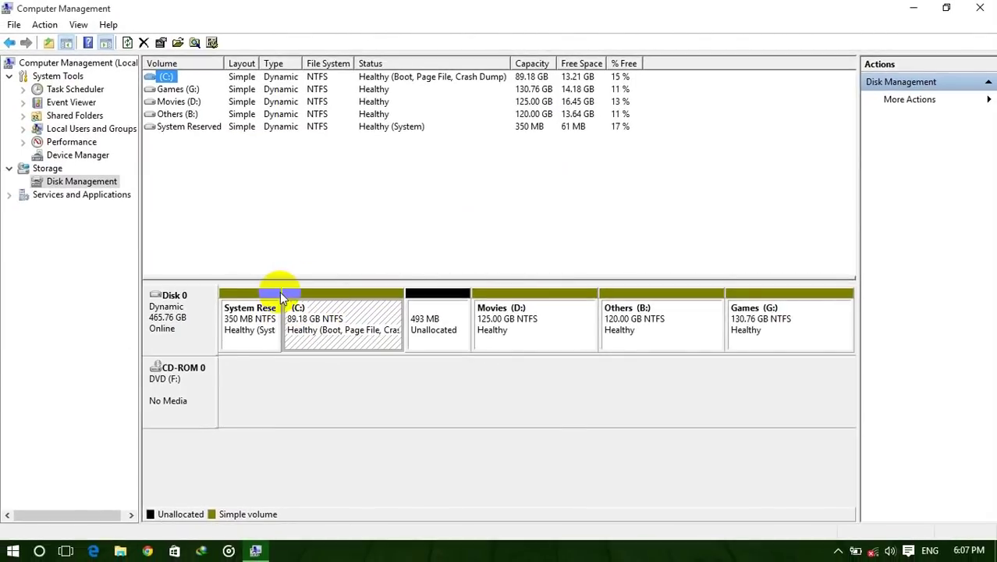
Step: Examine the C:, Movies (D:), Others (B:) and Games (G:) volumes on Disk 0 and their drive letters
{"action": "left_click", "coordinate": [553, 333]}
{"action": "left_click", "coordinate": [634, 334]}
{"action": "left_click", "coordinate": [782, 333]}
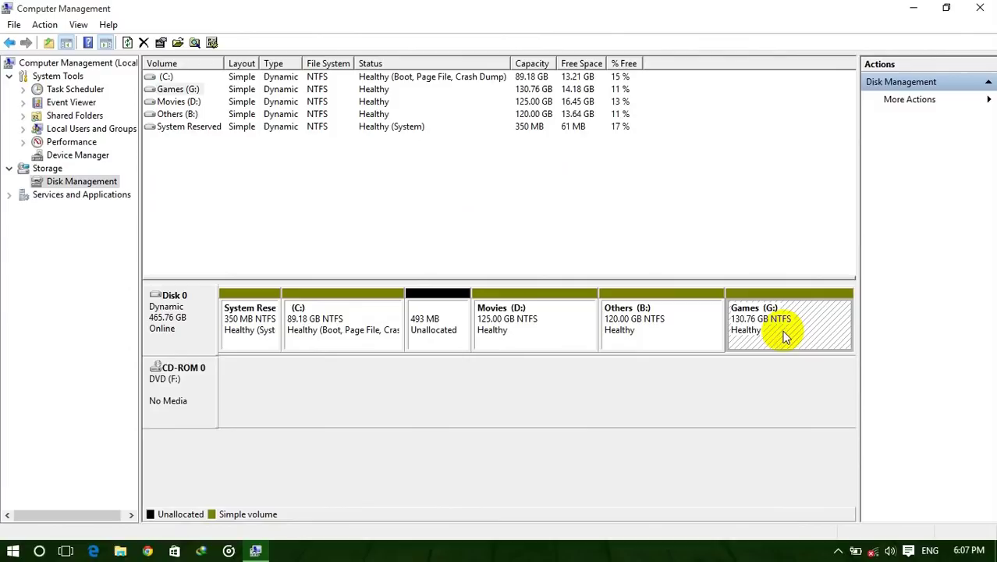
{"action": "left_click", "coordinate": [335, 333]}
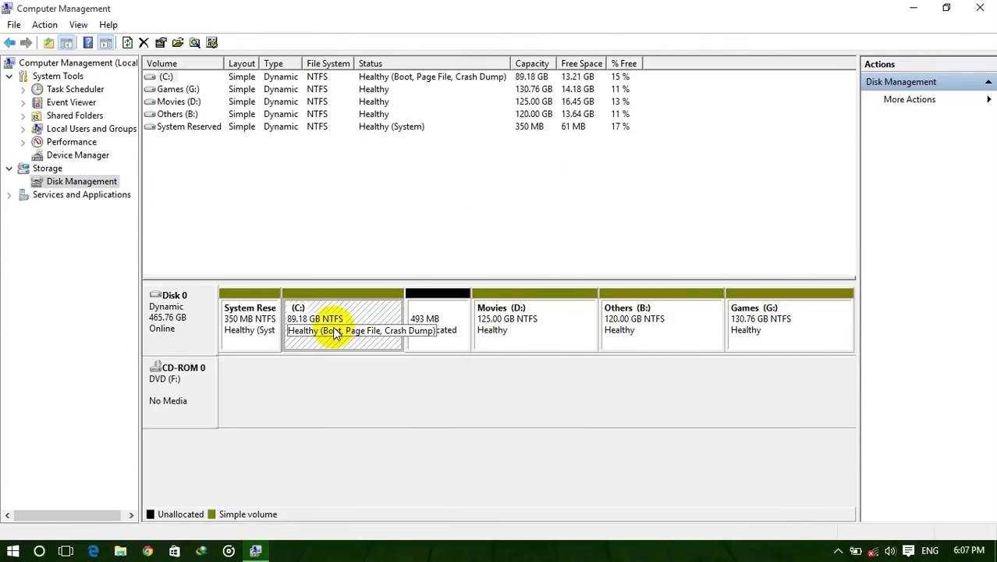
{"action": "left_click", "coordinate": [514, 333]}
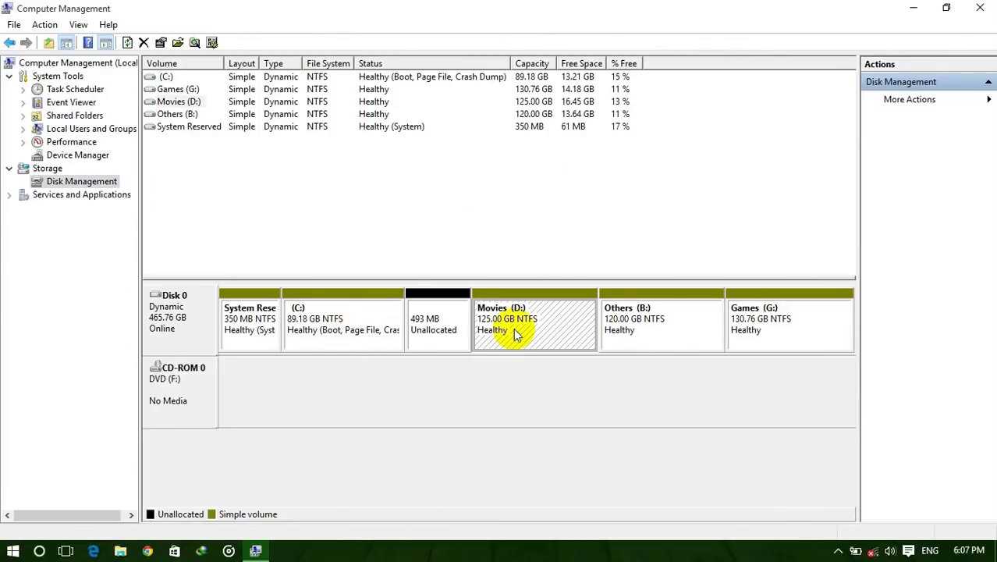
{"action": "left_click", "coordinate": [628, 322]}
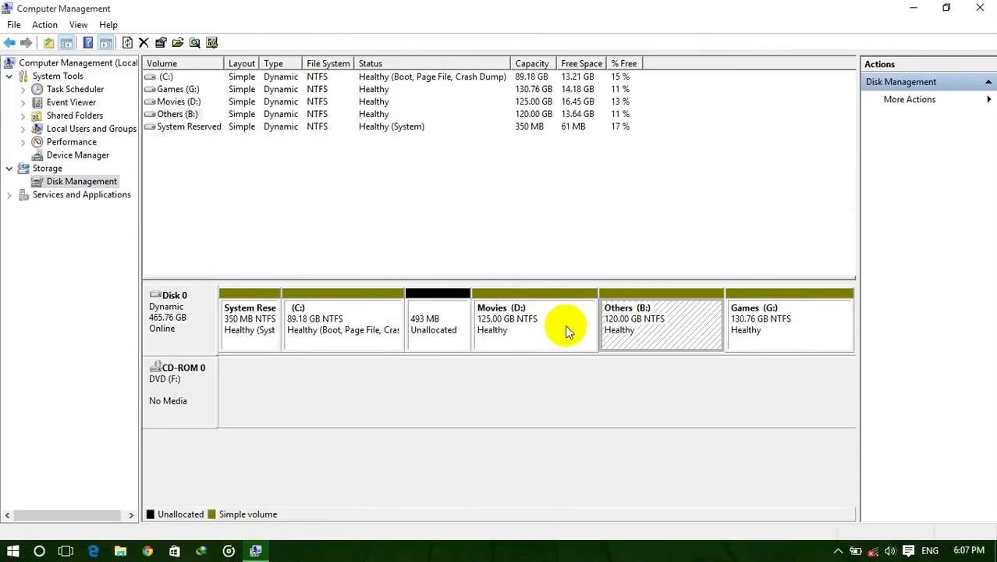
{"action": "left_click", "coordinate": [536, 328]}
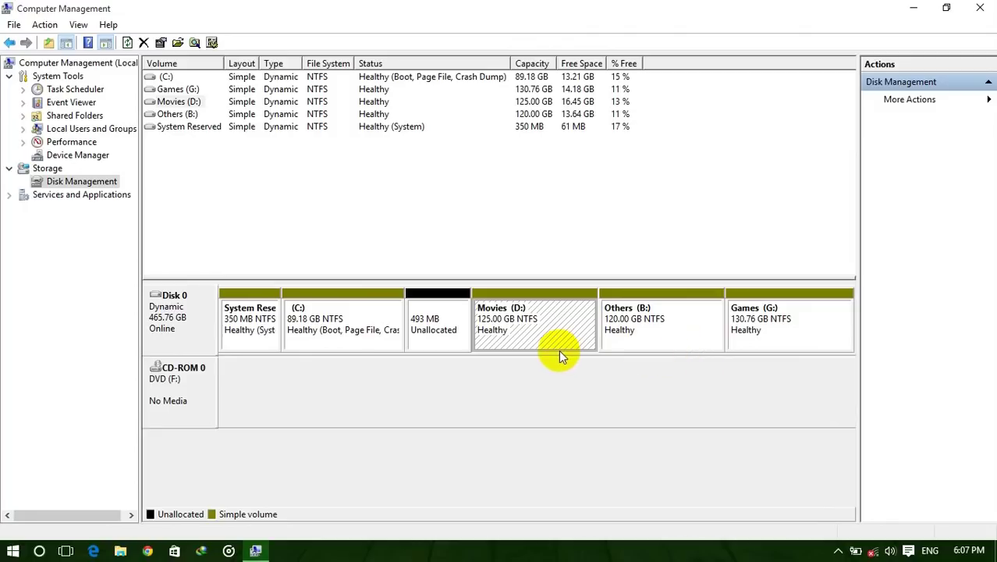
{"action": "left_click", "coordinate": [779, 333]}
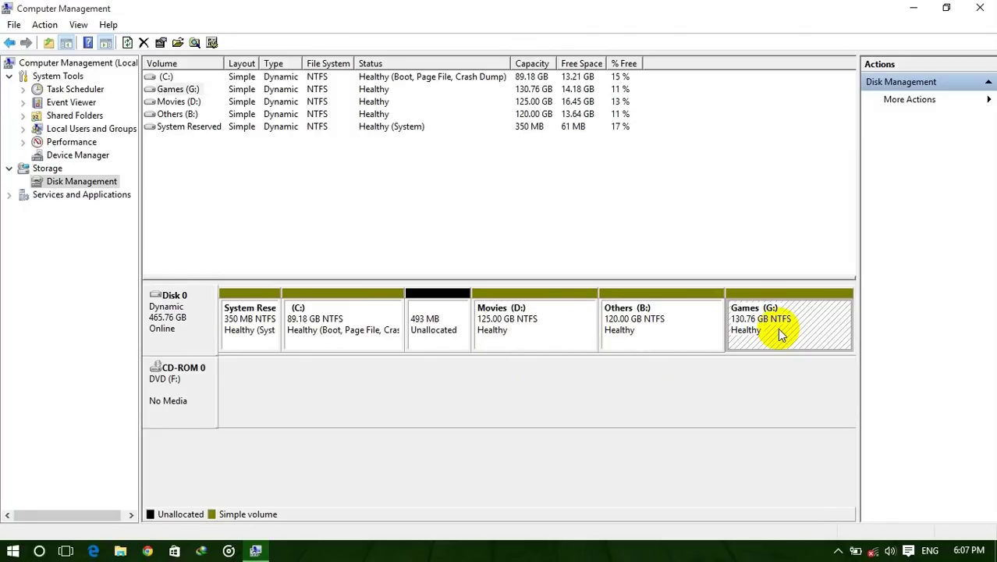
{"action": "left_click", "coordinate": [526, 327]}
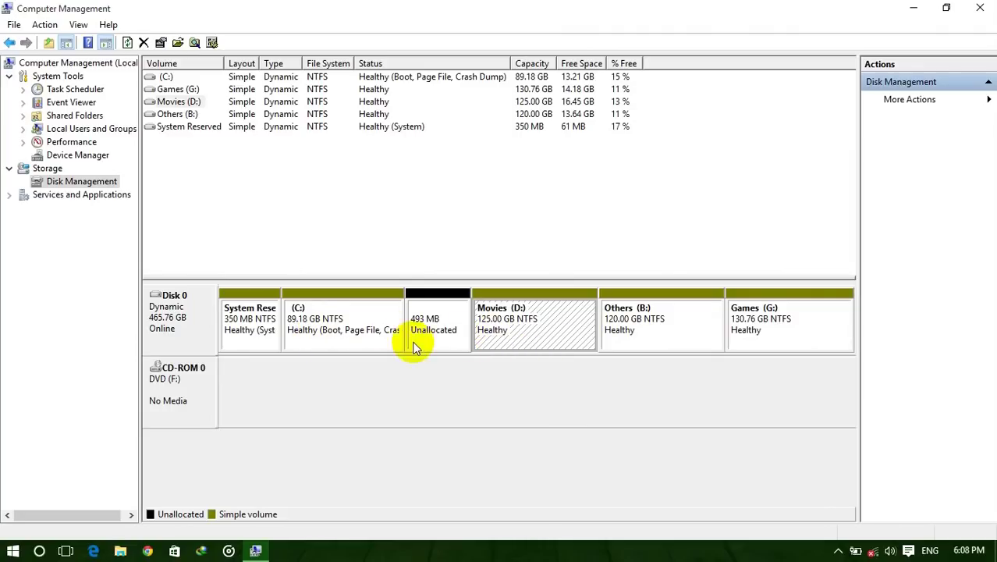
Step: Change the drive letter of the Movies (D:) volume to A and accept both drive letter warnings
{"action": "right_click", "coordinate": [536, 330]}
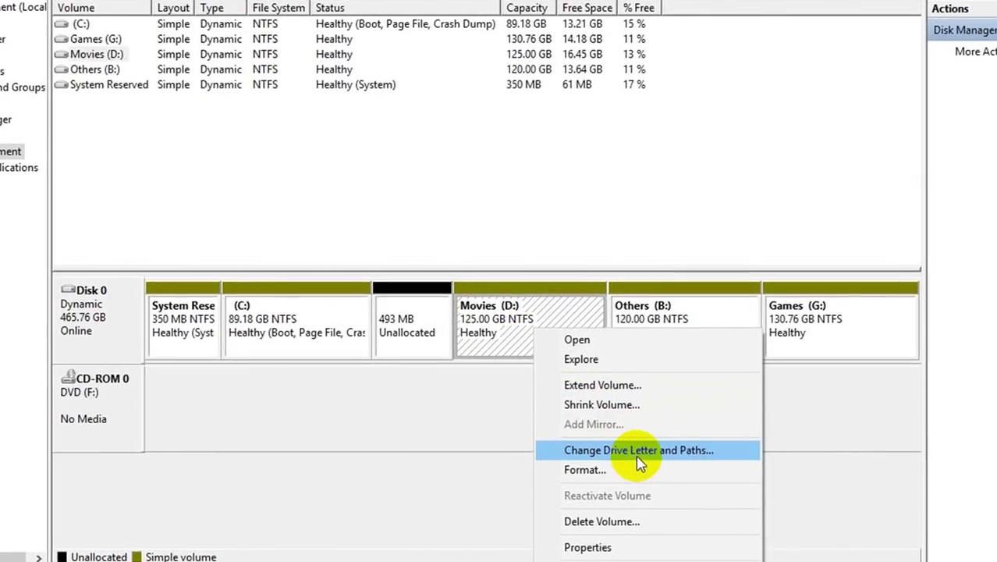
{"action": "right_click", "coordinate": [484, 355]}
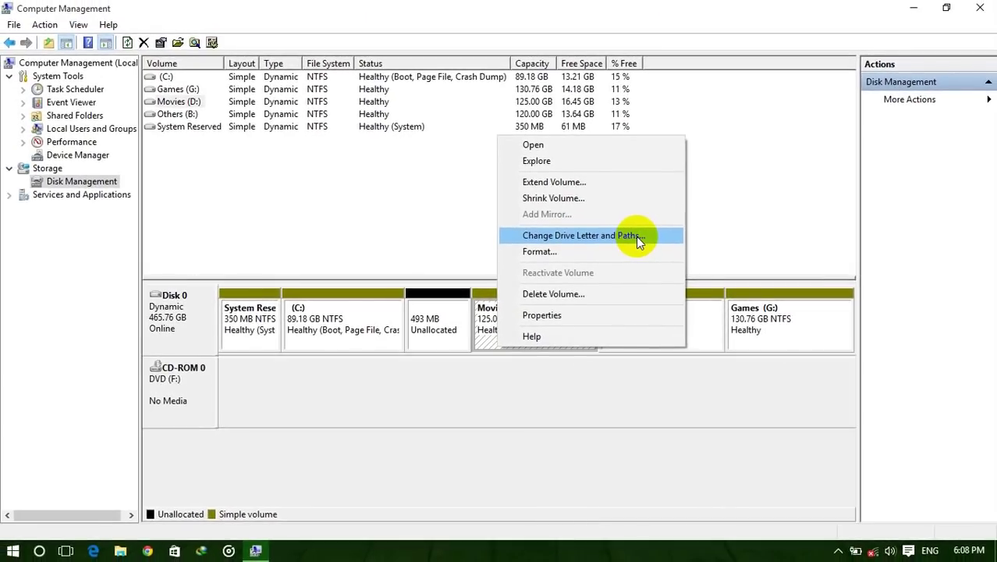
{"action": "left_click", "coordinate": [654, 224]}
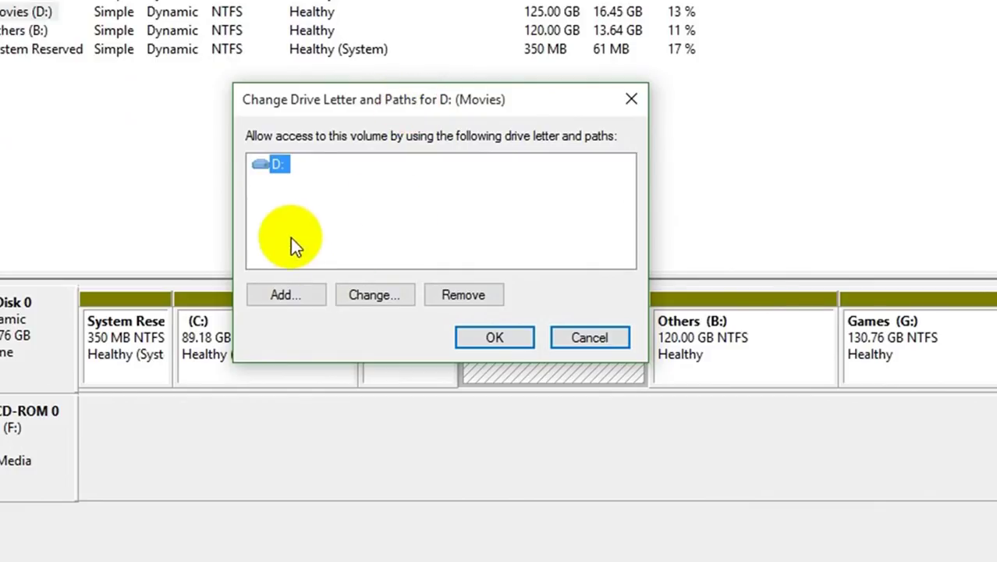
{"action": "left_click", "coordinate": [375, 296]}
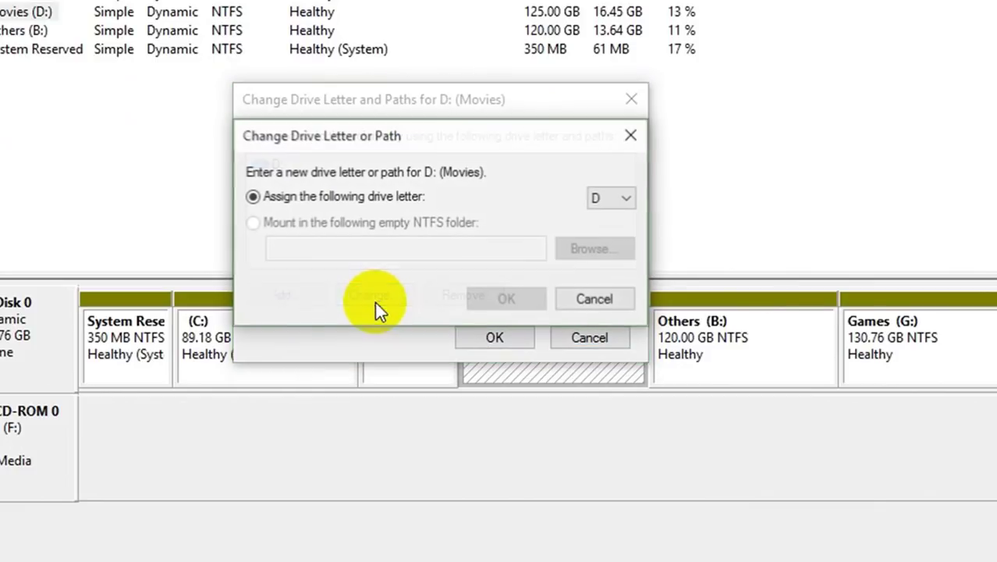
{"action": "left_click", "coordinate": [610, 200]}
{"action": "left_click", "coordinate": [612, 216]}
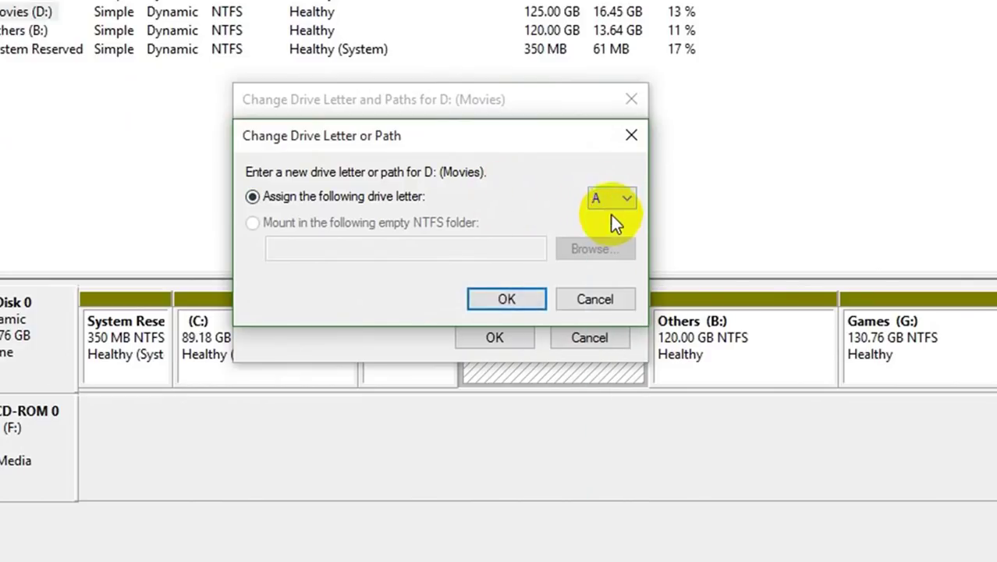
{"action": "left_click", "coordinate": [499, 301]}
{"action": "left_click_drag", "start_coordinate": [368, 228], "coordinate": [343, 184]}
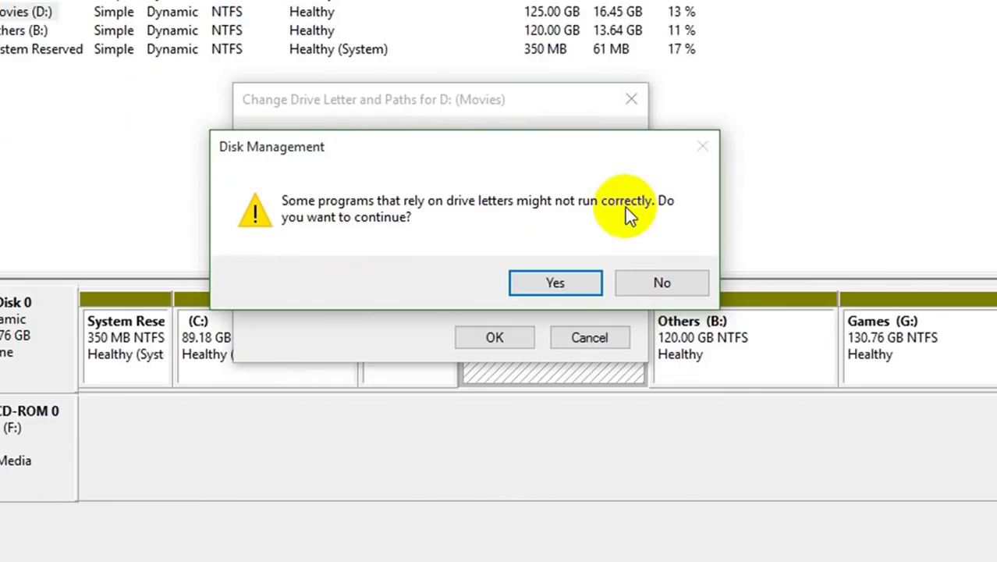
{"action": "left_click_drag", "start_coordinate": [433, 158], "coordinate": [422, 142]}
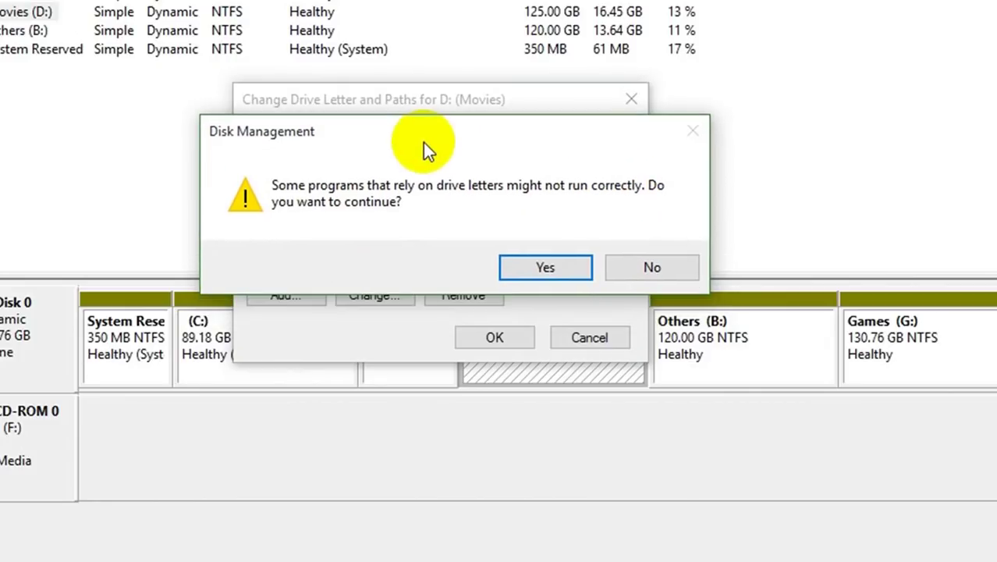
{"action": "left_click", "coordinate": [538, 267]}
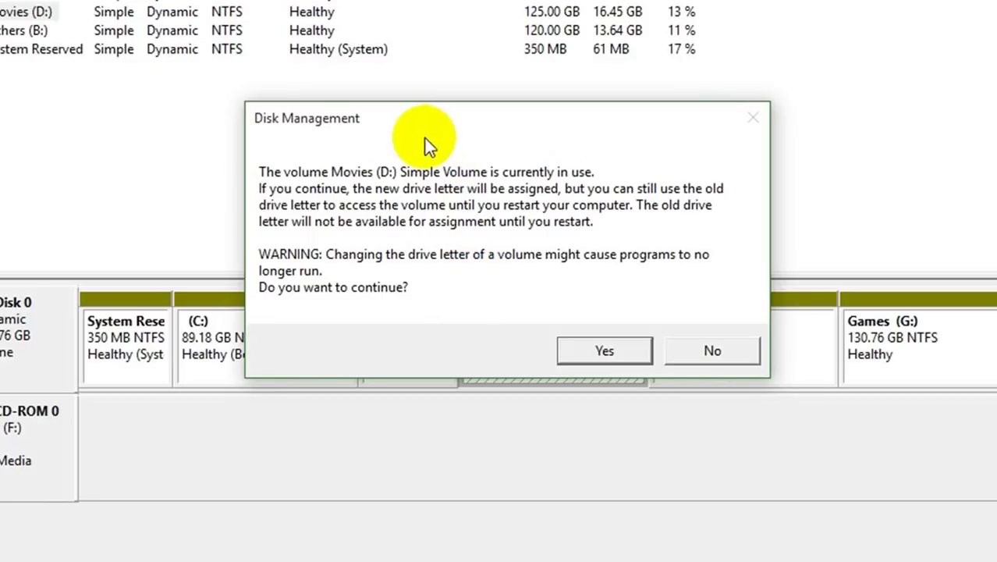
{"action": "left_click", "coordinate": [603, 350]}
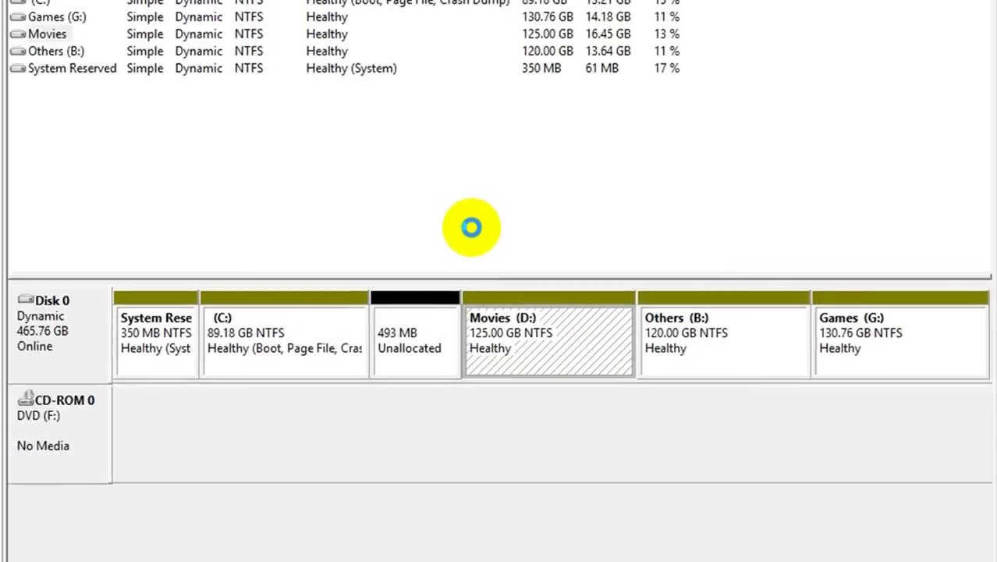
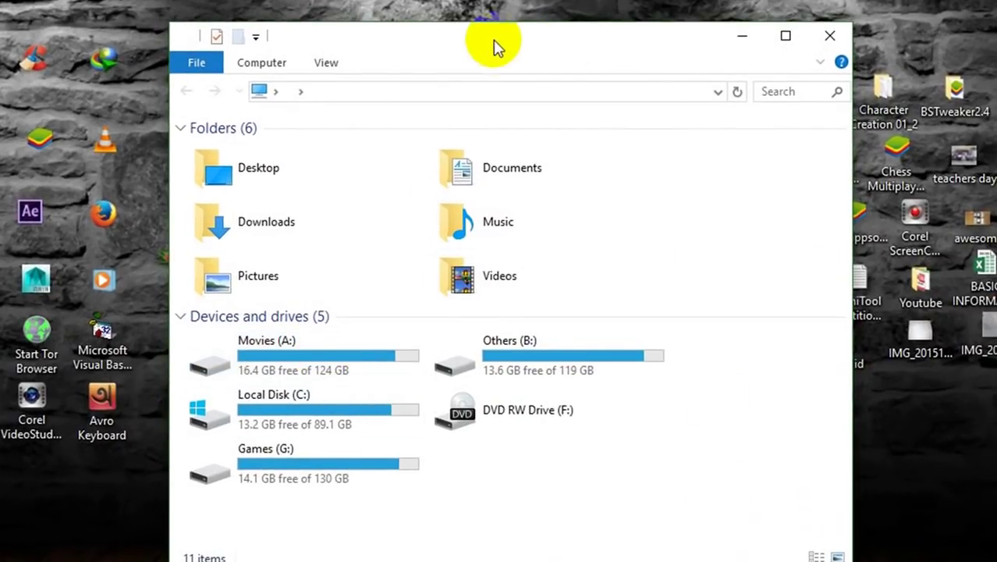
Step: Open the Movies (A:) drive in This PC to check its contents, return to the drive list and close the window
{"action": "left_click_drag", "start_coordinate": [494, 44], "coordinate": [509, 0]}
{"action": "left_click", "coordinate": [364, 281]}
{"action": "double_click", "coordinate": [365, 285]}
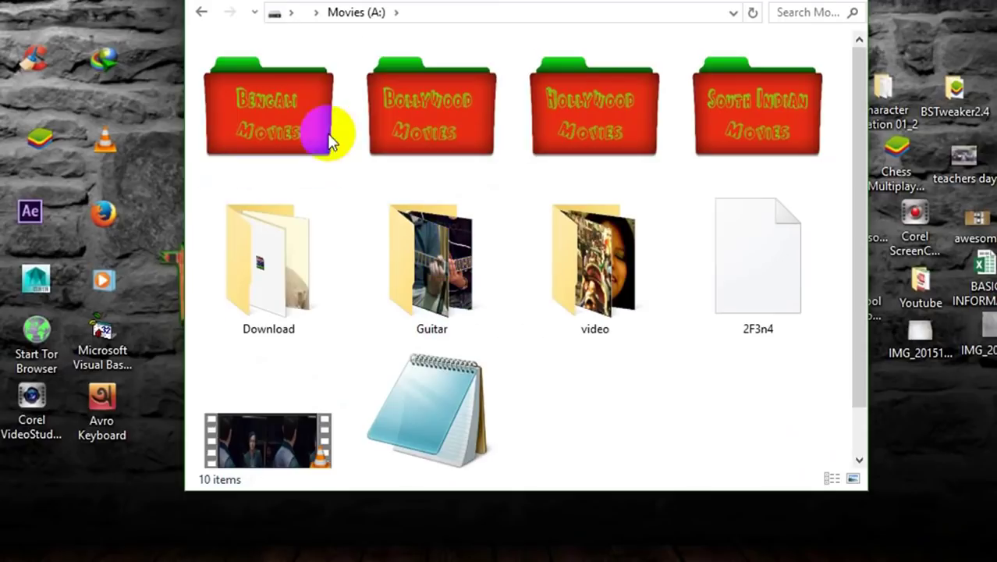
{"action": "left_click", "coordinate": [200, 13]}
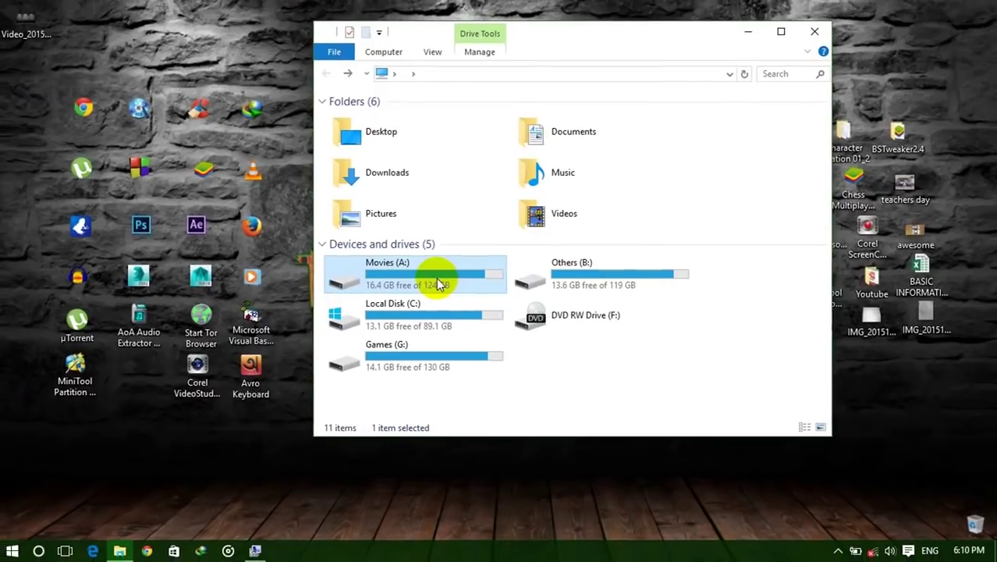
{"action": "left_click", "coordinate": [814, 31]}
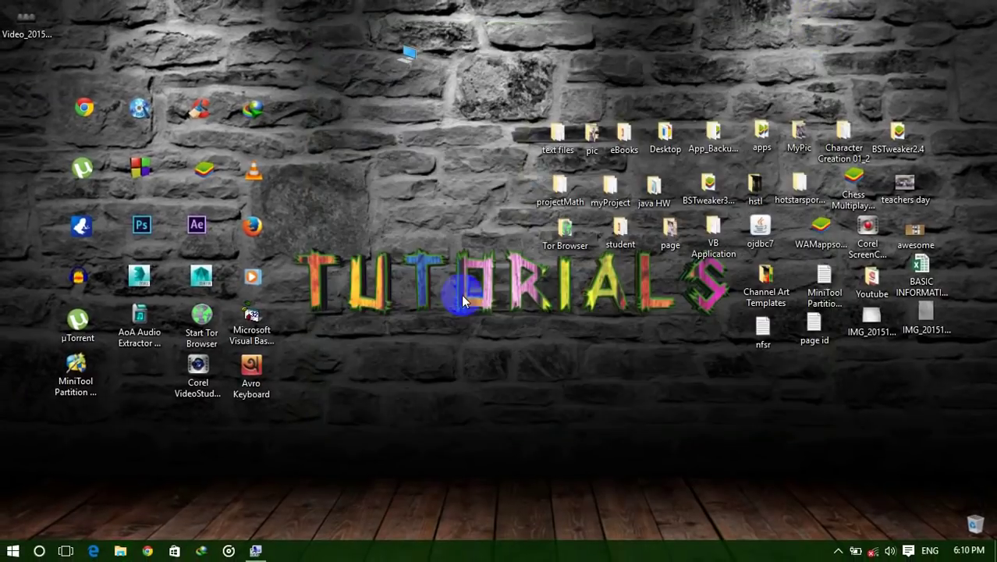
Step: Bring Computer Management back up, close it and refresh the desktop
{"action": "left_click", "coordinate": [255, 551]}
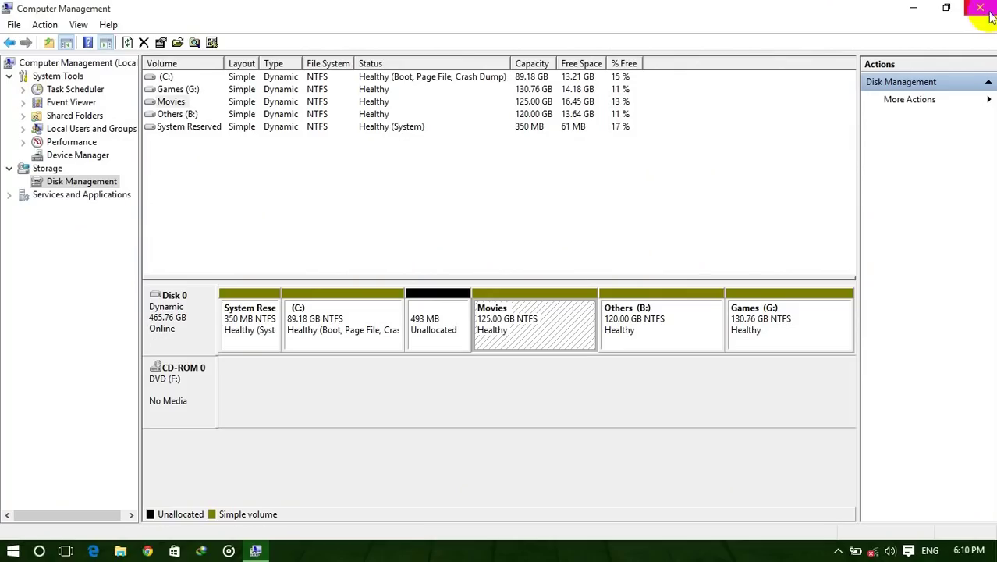
{"action": "left_click", "coordinate": [986, 9]}
{"action": "right_click", "coordinate": [402, 150]}
{"action": "left_click", "coordinate": [435, 195]}
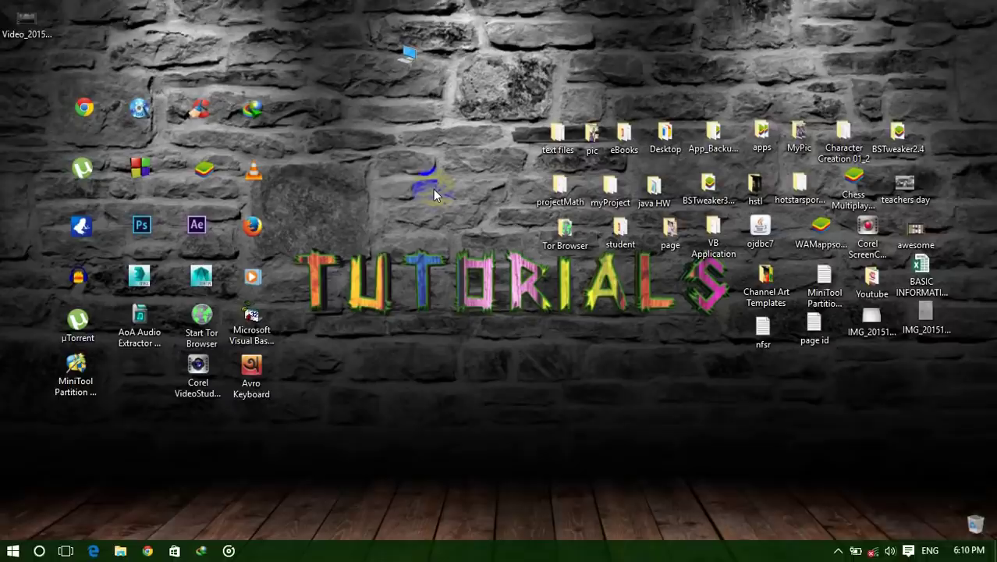
Step: Run gpedit.msc to open the Local Group Policy Editor, maximize its window and widen the policy tree
{"action": "key", "text": "super+r"}
{"action": "left_click", "coordinate": [204, 511]}
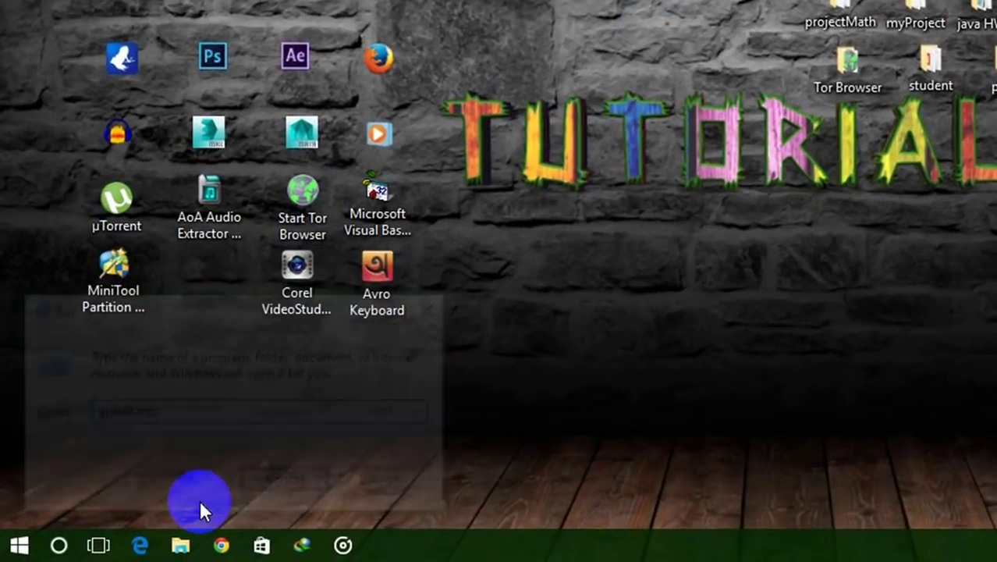
{"action": "left_click", "coordinate": [58, 545]}
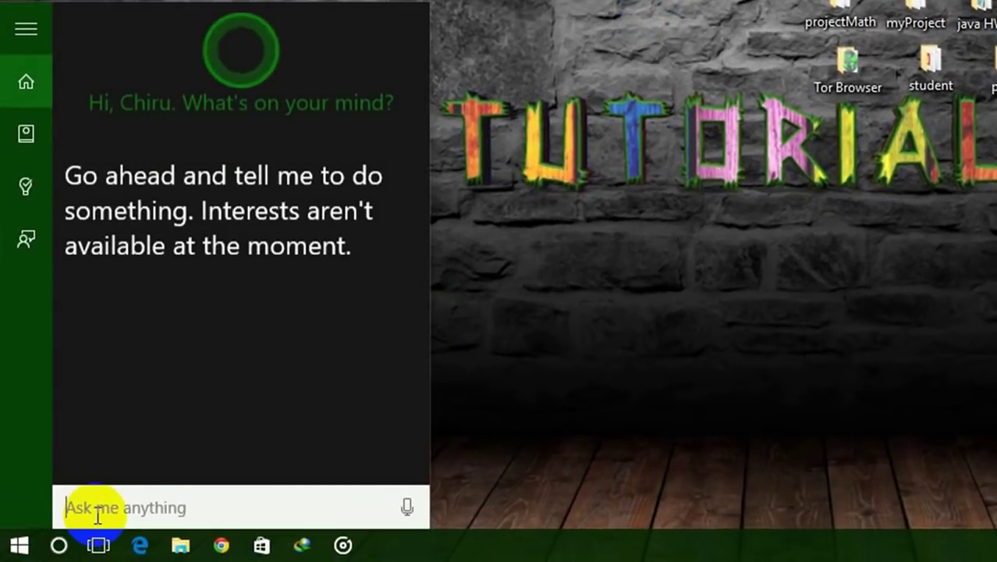
{"action": "type", "text": "run"}
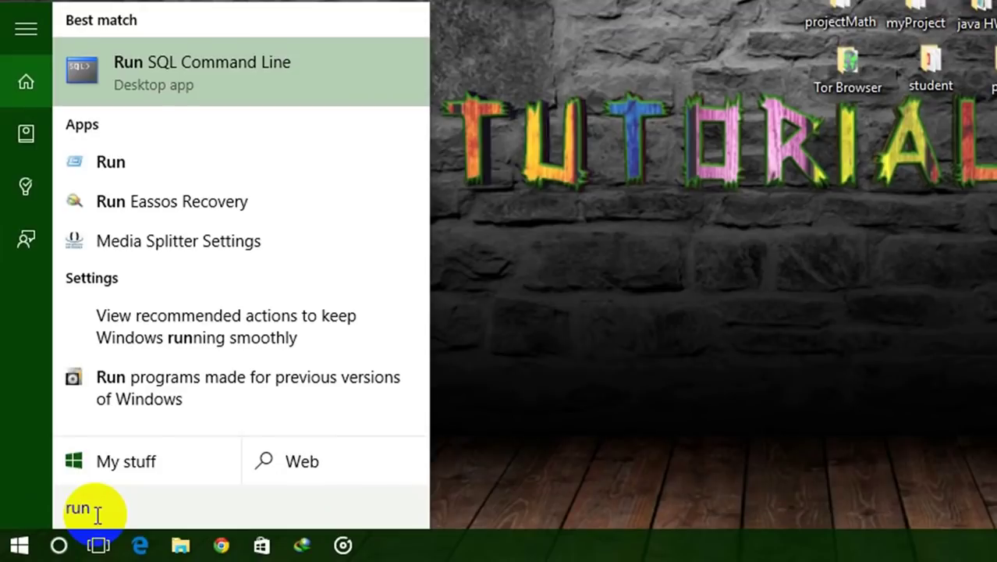
{"action": "left_click", "coordinate": [135, 169]}
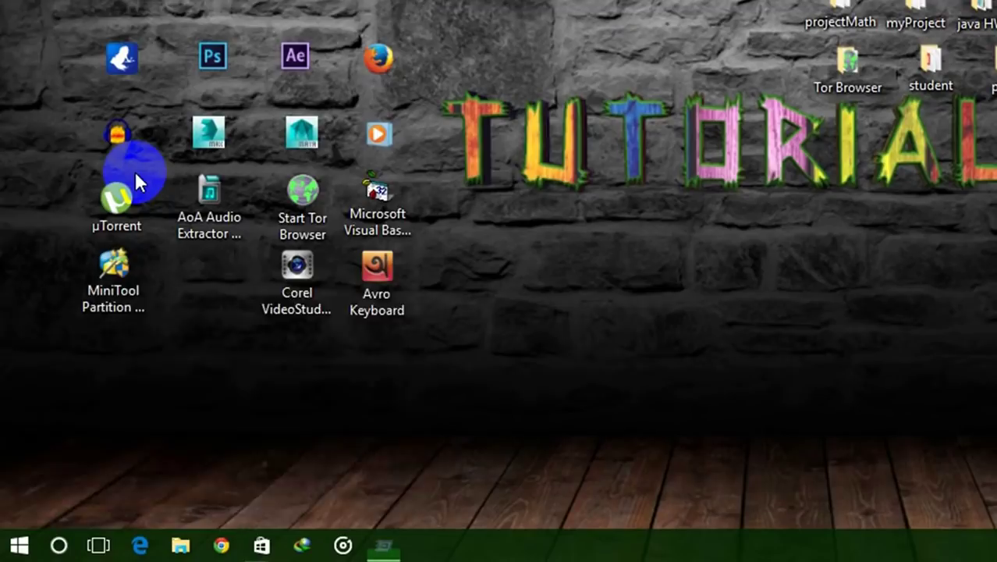
{"action": "left_click", "coordinate": [181, 413]}
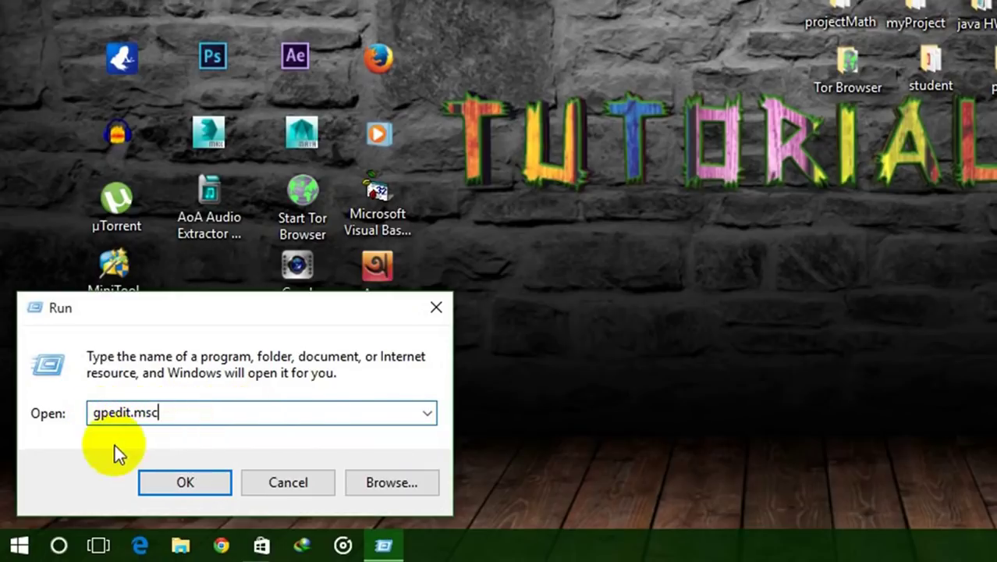
{"action": "left_click", "coordinate": [191, 482]}
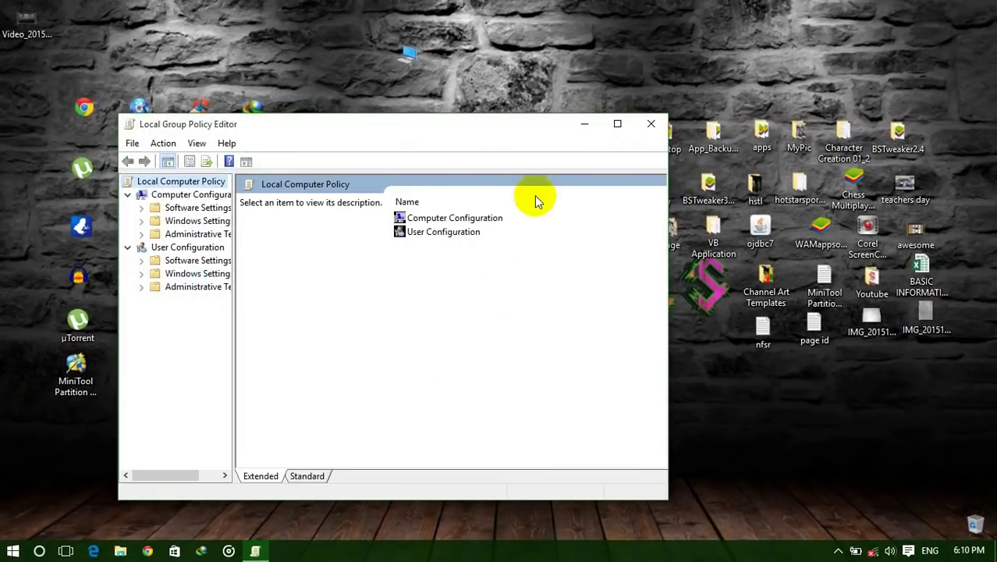
{"action": "left_click", "coordinate": [617, 129]}
{"action": "left_click_drag", "start_coordinate": [115, 66], "coordinate": [248, 67]}
Step: Open the "Hide these specified drives in My Computer" policy under User Configuration > Administrative Templates > Windows Components > File Explorer
{"action": "left_click", "coordinate": [24, 171]}
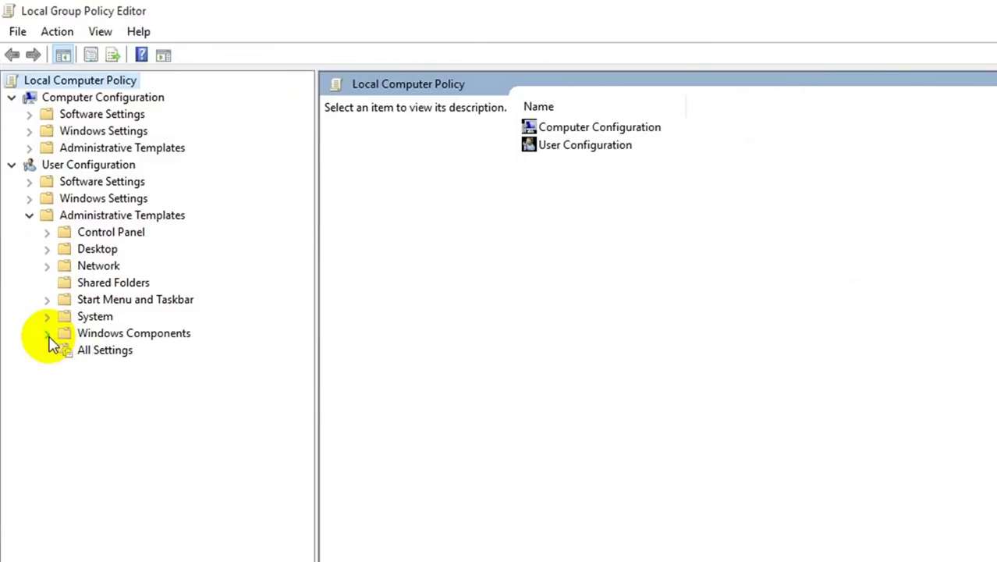
{"action": "left_click", "coordinate": [82, 333]}
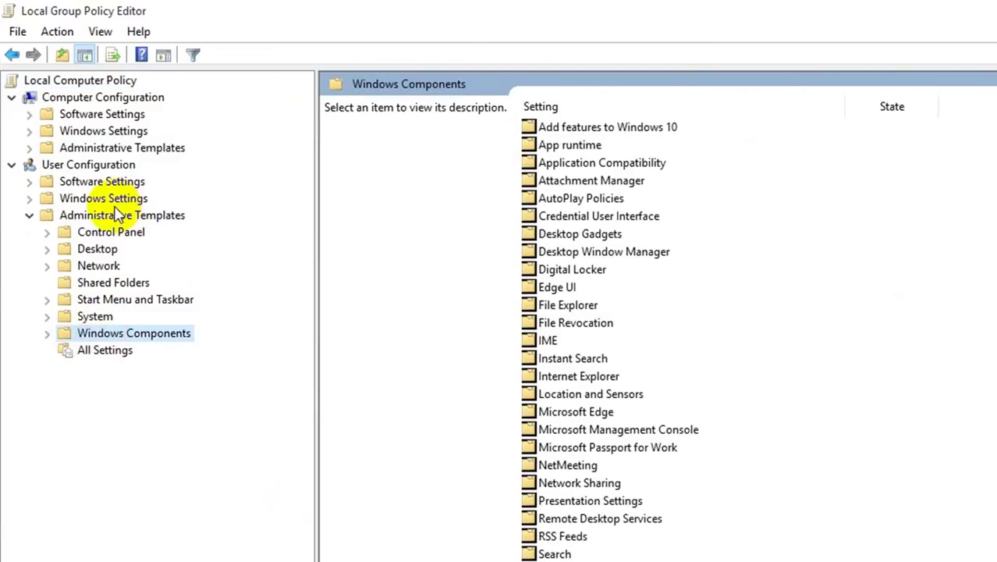
{"action": "left_click", "coordinate": [47, 334]}
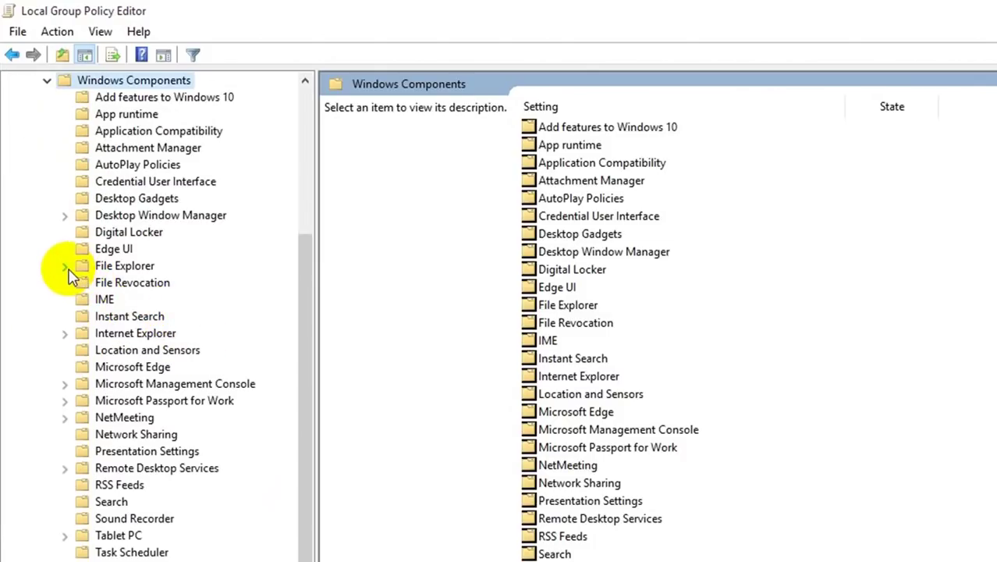
{"action": "left_click", "coordinate": [121, 269]}
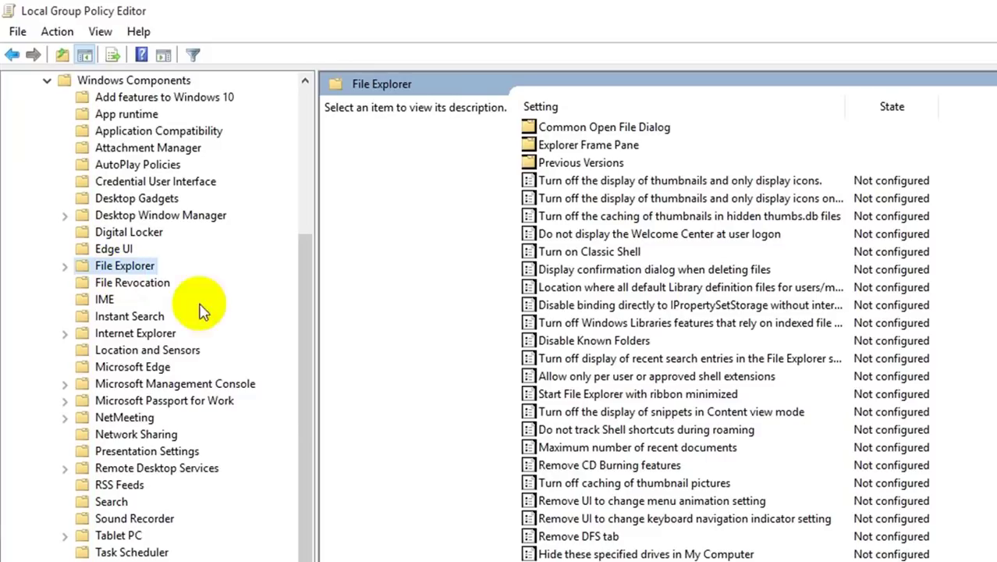
{"action": "left_click", "coordinate": [661, 305]}
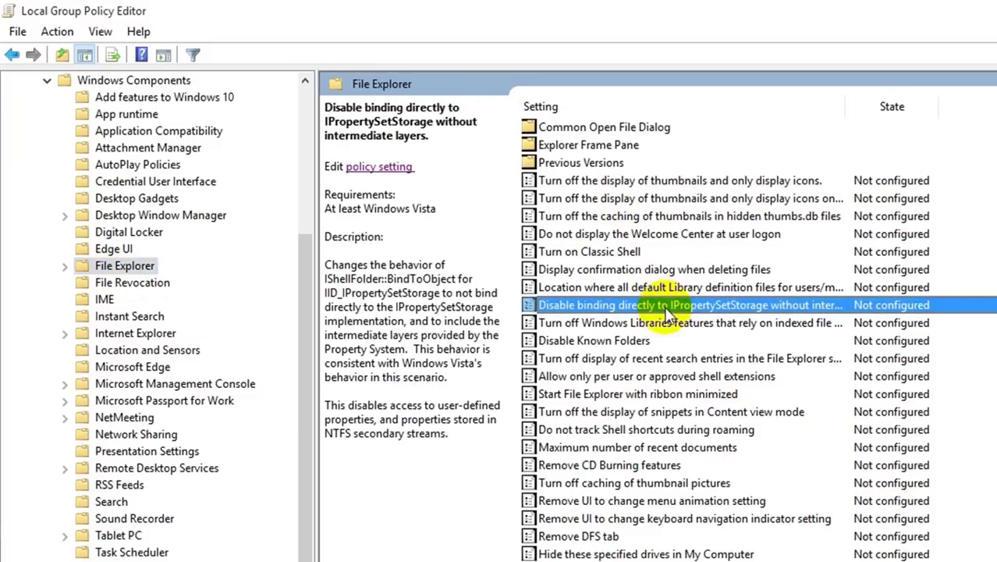
{"action": "key", "text": "h"}
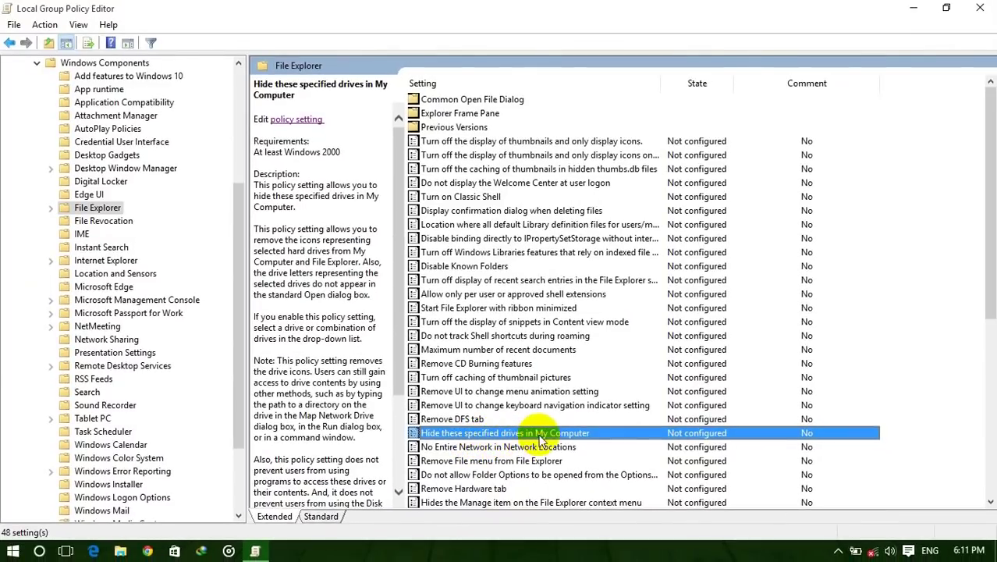
{"action": "double_click", "coordinate": [590, 433]}
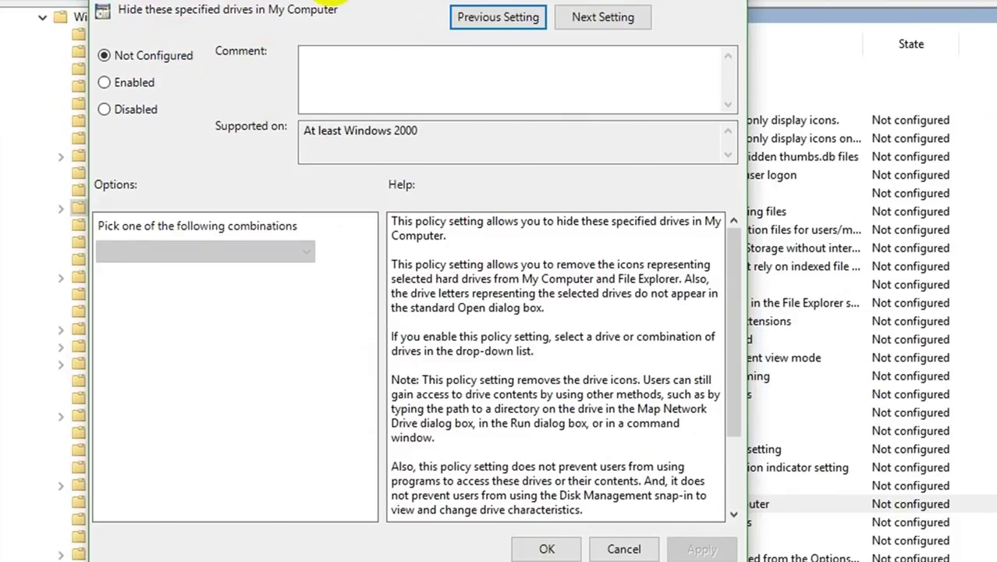
Step: Enable the policy with "Restrict A, B and C drives only", apply it and close the Local Group Policy Editor
{"action": "left_click_drag", "start_coordinate": [335, 0], "coordinate": [332, 0]}
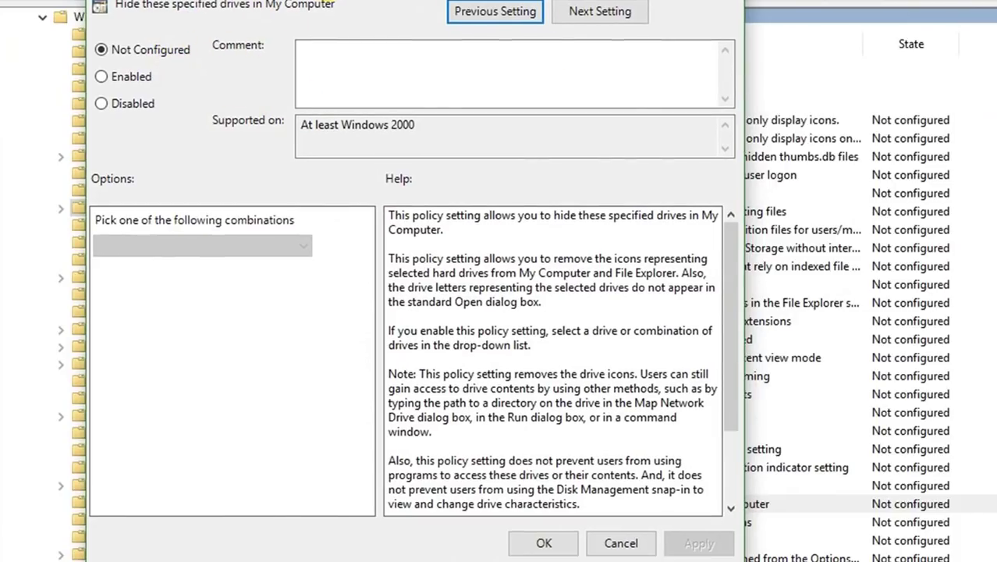
{"action": "left_click", "coordinate": [108, 77]}
{"action": "left_click", "coordinate": [175, 251]}
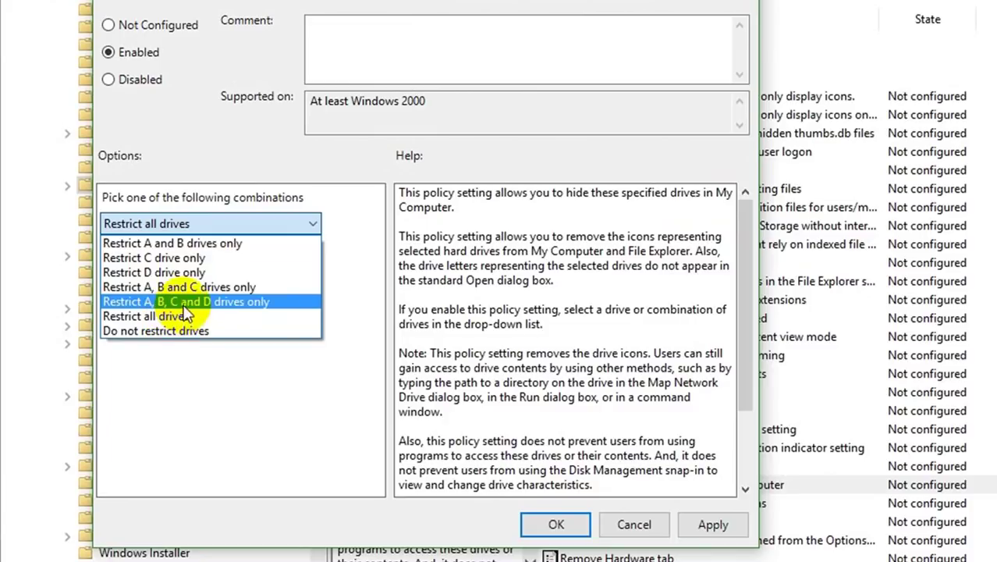
{"action": "left_click", "coordinate": [177, 287]}
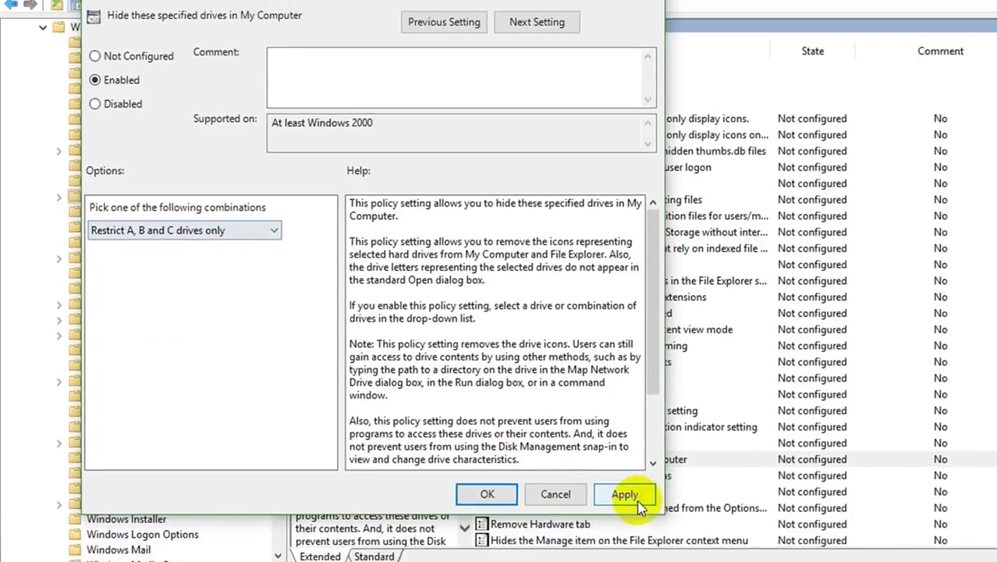
{"action": "left_click", "coordinate": [712, 524]}
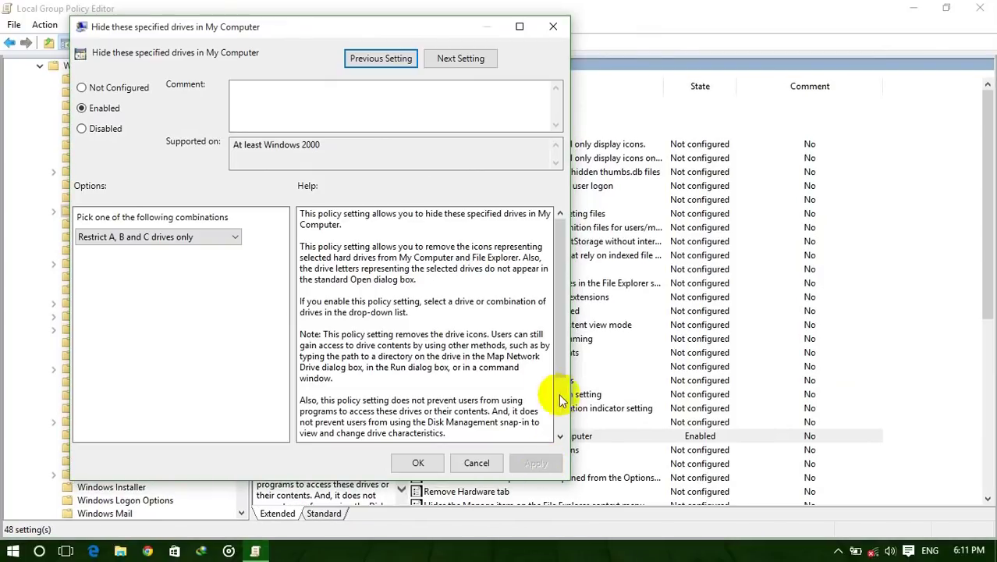
{"action": "left_click", "coordinate": [417, 463]}
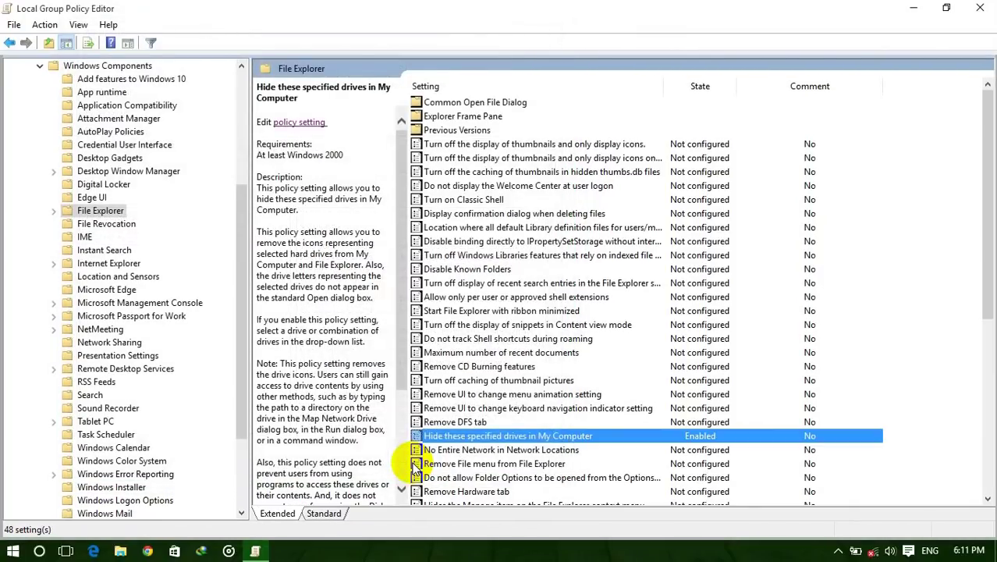
{"action": "left_click", "coordinate": [990, 6]}
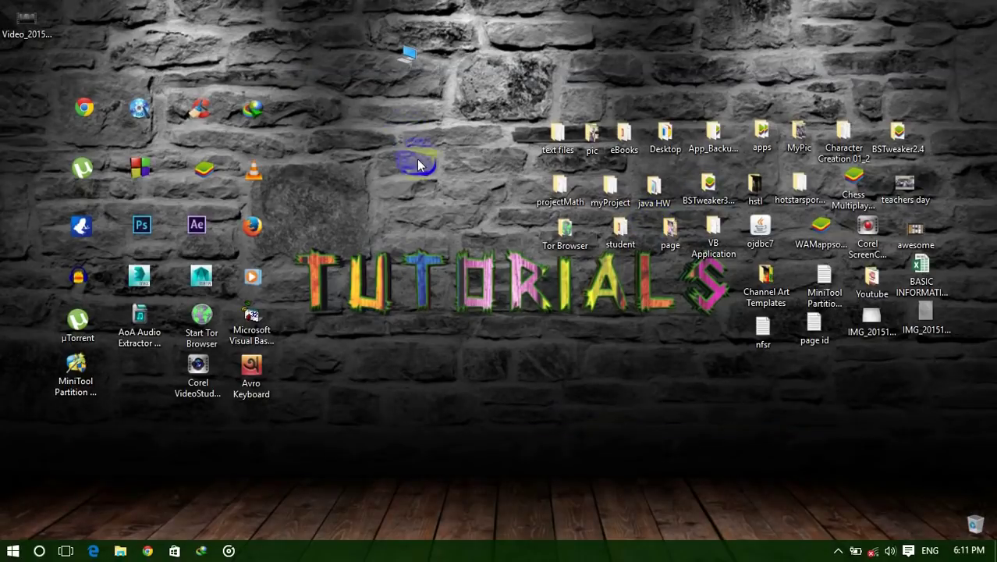
Step: Open This PC in a maximized window and refresh it several times to check which drives are listed
{"action": "double_click", "coordinate": [399, 60]}
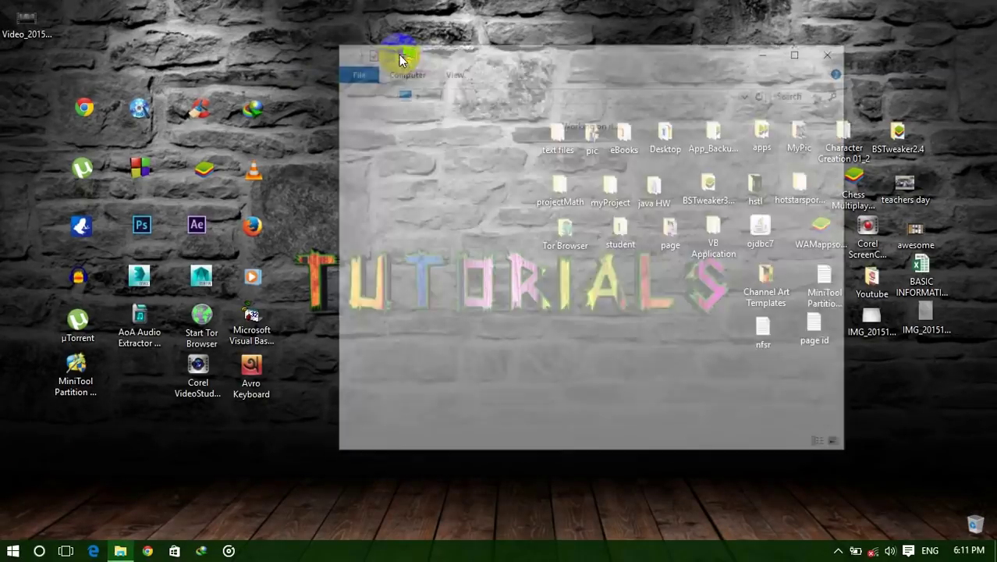
{"action": "left_click", "coordinate": [801, 50]}
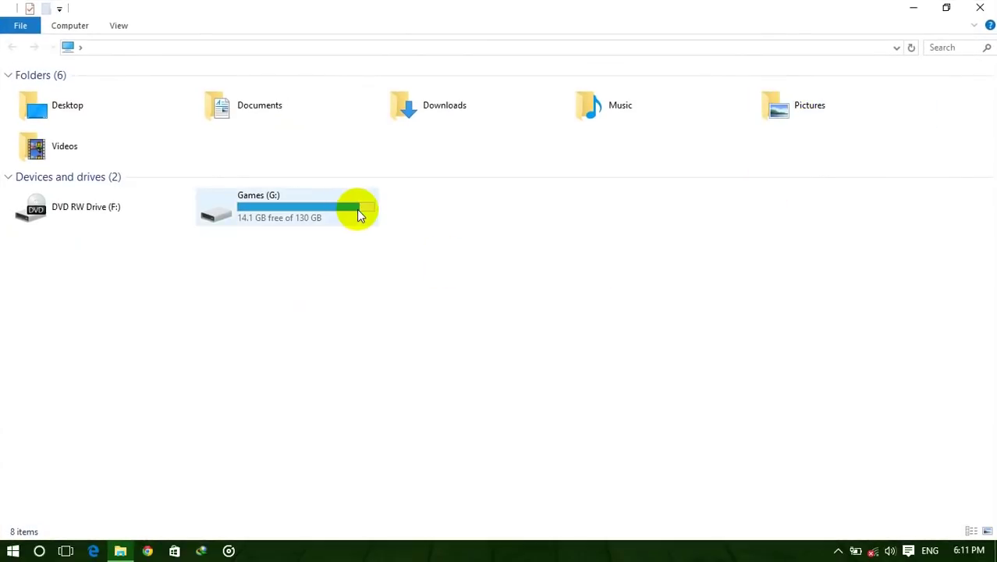
{"action": "right_click", "coordinate": [428, 297]}
{"action": "left_click", "coordinate": [468, 357]}
{"action": "right_click", "coordinate": [391, 283]}
{"action": "left_click", "coordinate": [423, 341]}
{"action": "right_click", "coordinate": [364, 293]}
{"action": "left_click", "coordinate": [414, 353]}
{"action": "right_click", "coordinate": [360, 308]}
{"action": "left_click", "coordinate": [384, 358]}
{"action": "right_click", "coordinate": [493, 311]}
{"action": "left_click", "coordinate": [529, 375]}
Step: Open the Games (G:) drive to check its contents, return to the drive list and close the window
{"action": "double_click", "coordinate": [282, 216]}
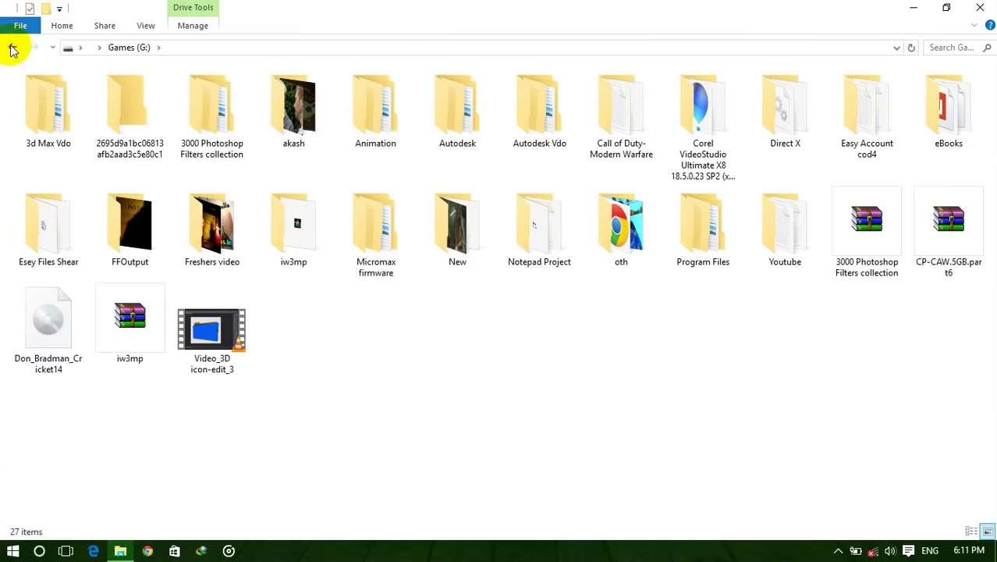
{"action": "left_click", "coordinate": [13, 48]}
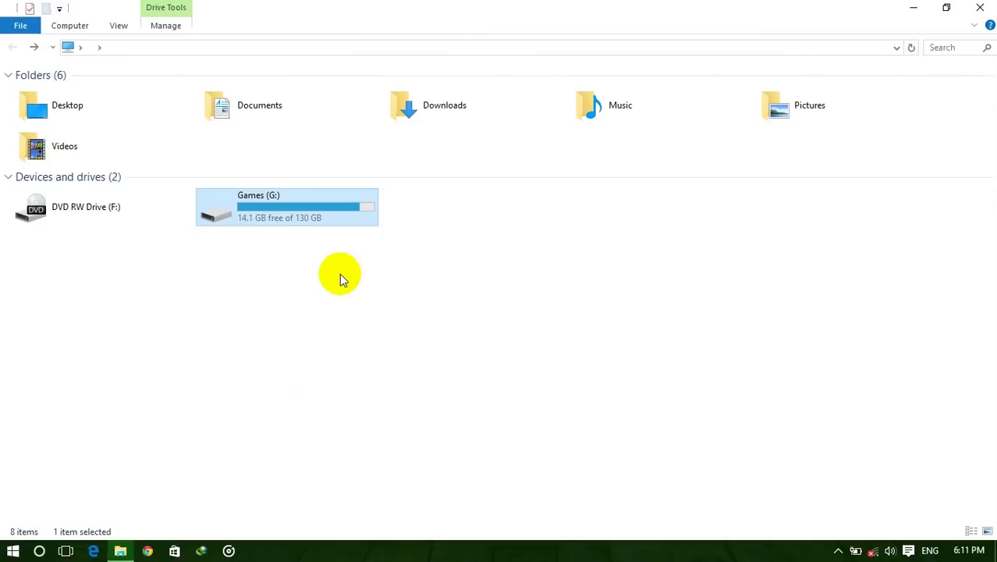
{"action": "left_click", "coordinate": [367, 308]}
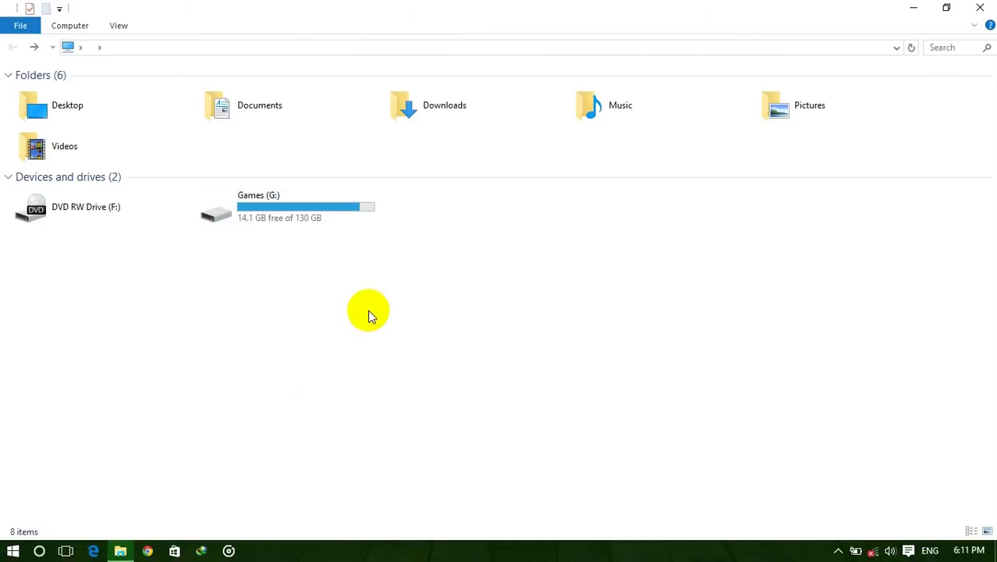
{"action": "left_click", "coordinate": [979, 7]}
Step: Reopen This PC, go to the hidden Movies drive by its path a:\ and return to the drive list
{"action": "double_click", "coordinate": [392, 56]}
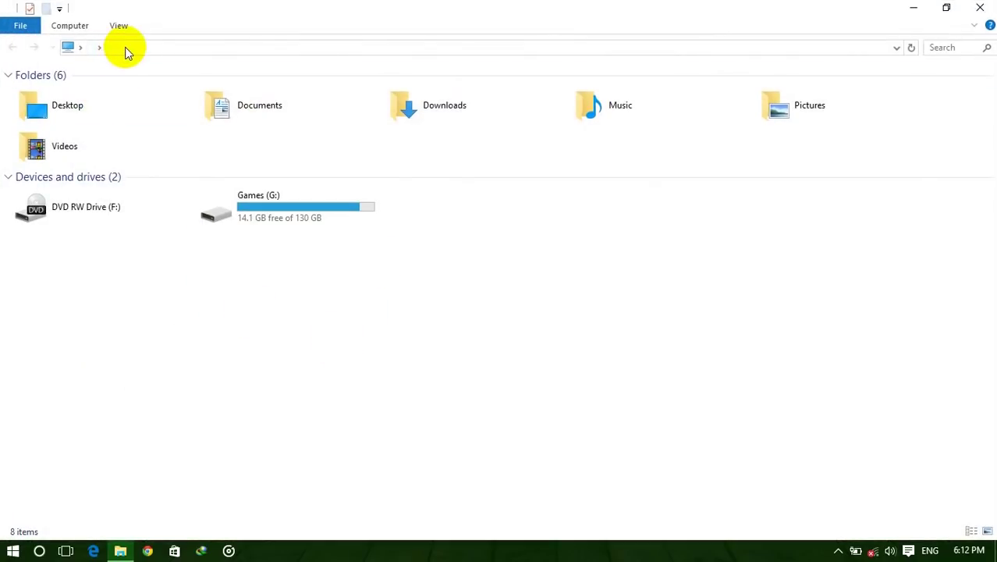
{"action": "left_click", "coordinate": [124, 47]}
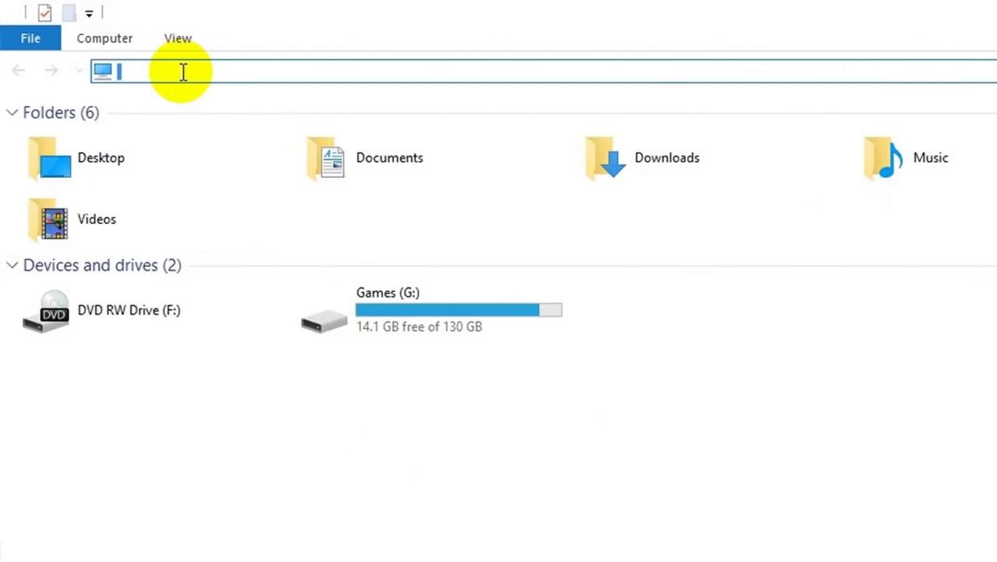
{"action": "type", "text": "a:\\"}
{"action": "key", "text": "Return"}
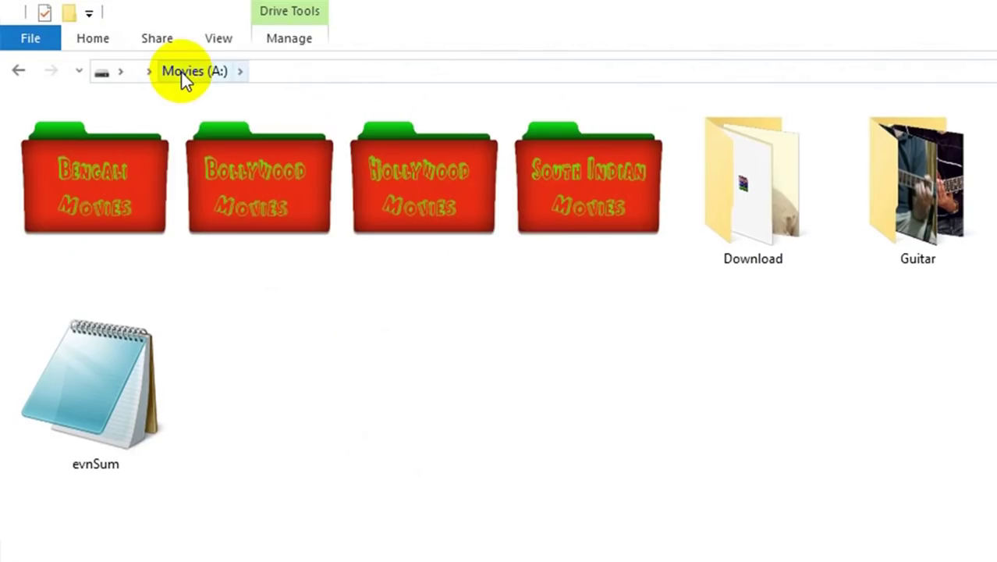
{"action": "left_click", "coordinate": [19, 70]}
Step: Go to the hidden Others drive by its path B:\ and return to the drive list
{"action": "left_click", "coordinate": [200, 71]}
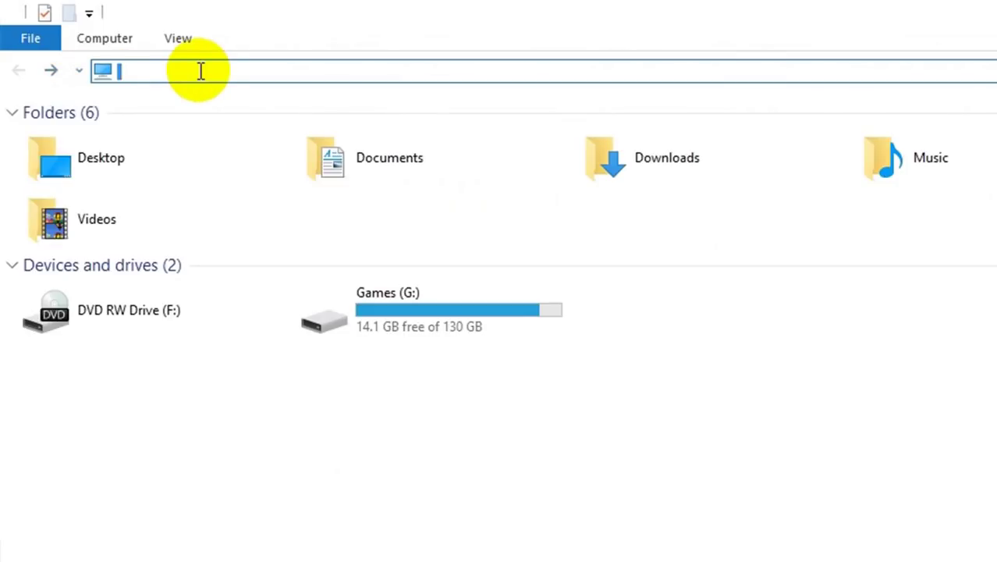
{"action": "type", "text": "B:\\"}
{"action": "key", "text": "Return"}
{"action": "left_click", "coordinate": [18, 71]}
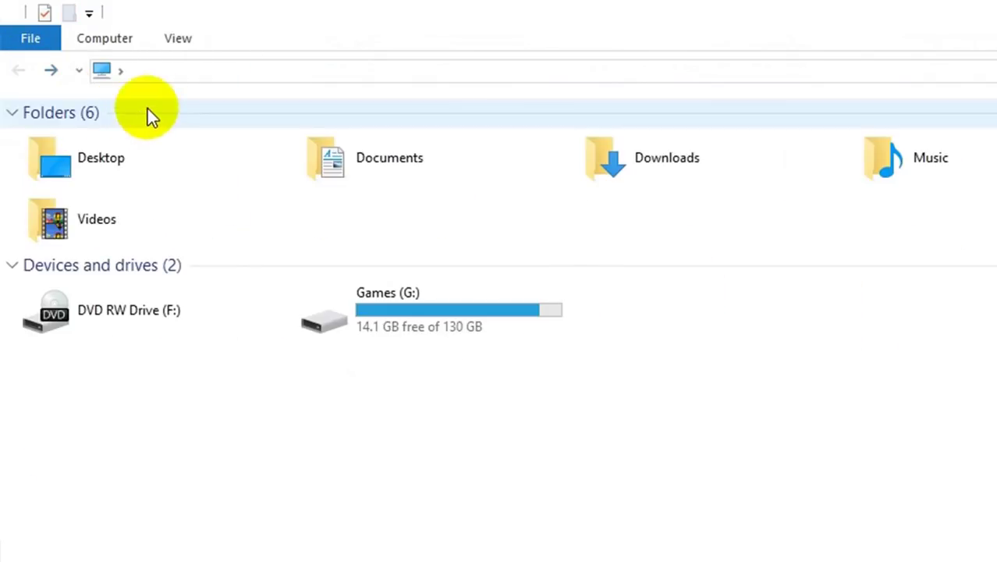
Step: Go to the hidden system drive by its path c:, return to the drive list and close This PC
{"action": "left_click", "coordinate": [168, 75]}
{"action": "type", "text": "v:"}
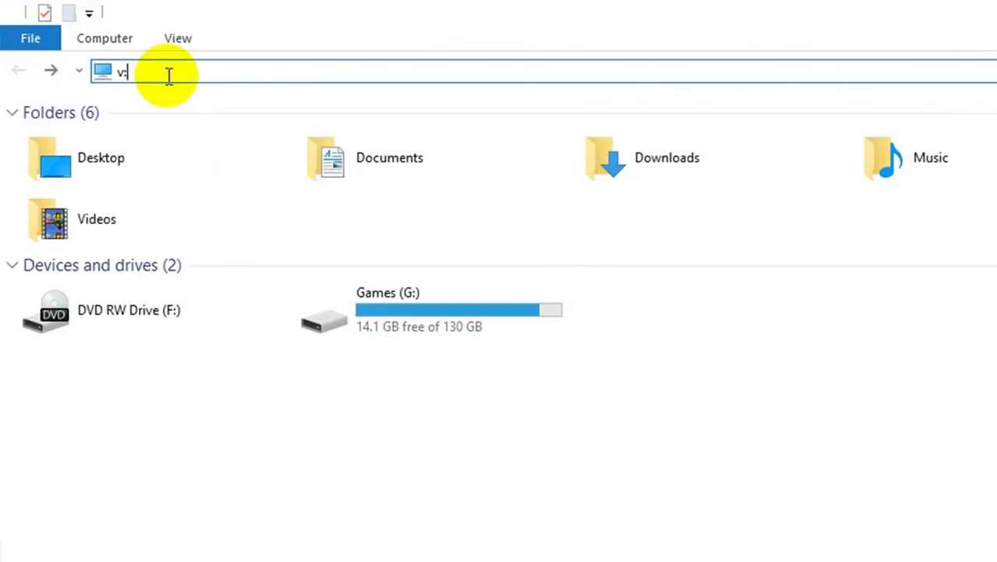
{"action": "type", "text": "c"}
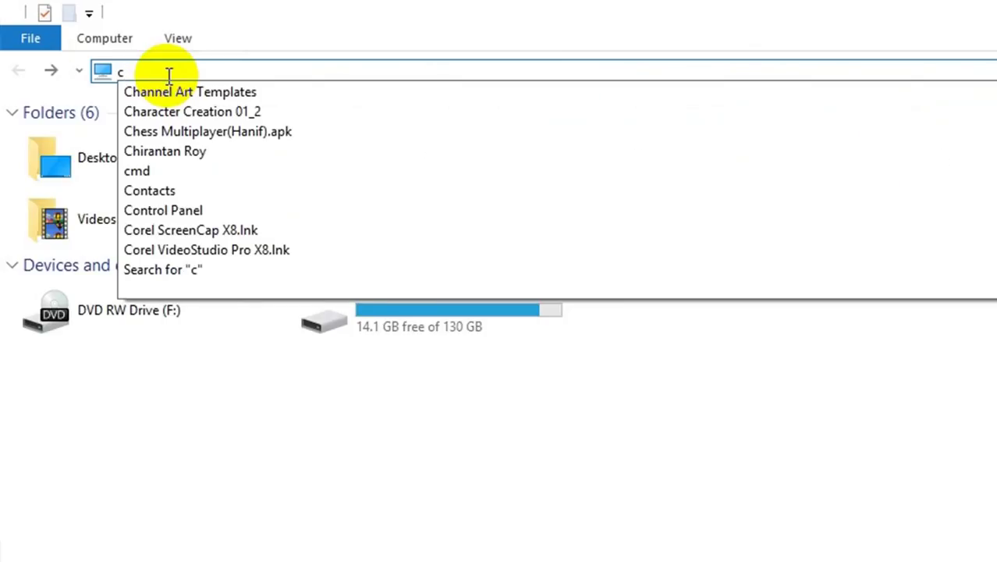
{"action": "type", "text": ":"}
{"action": "key", "text": "Return"}
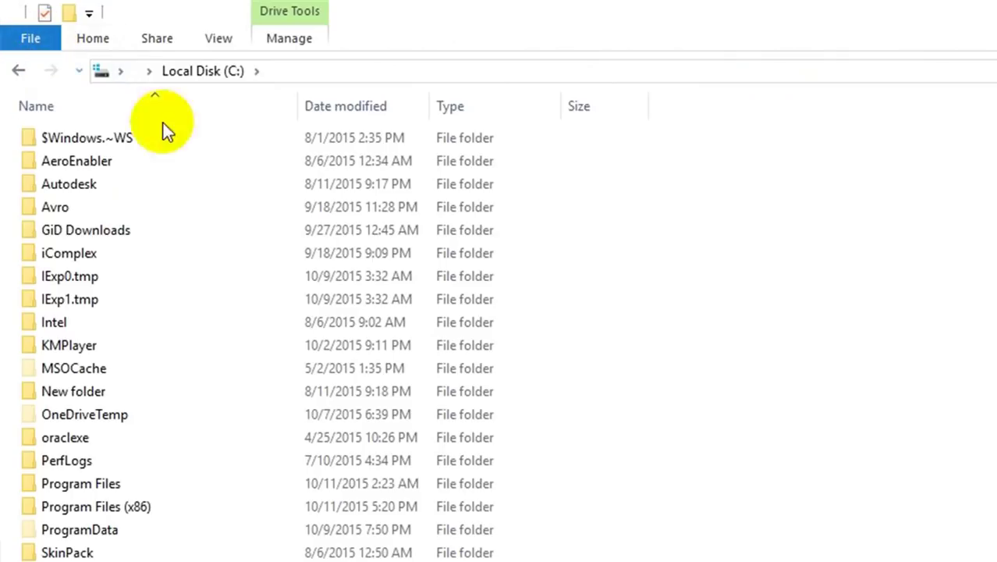
{"action": "left_click", "coordinate": [19, 70]}
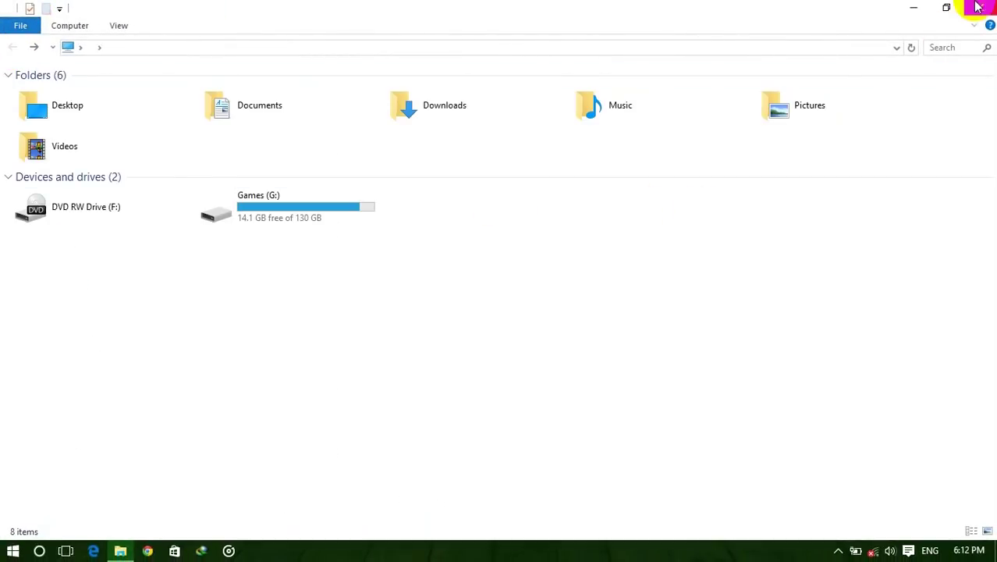
{"action": "left_click", "coordinate": [946, 7]}
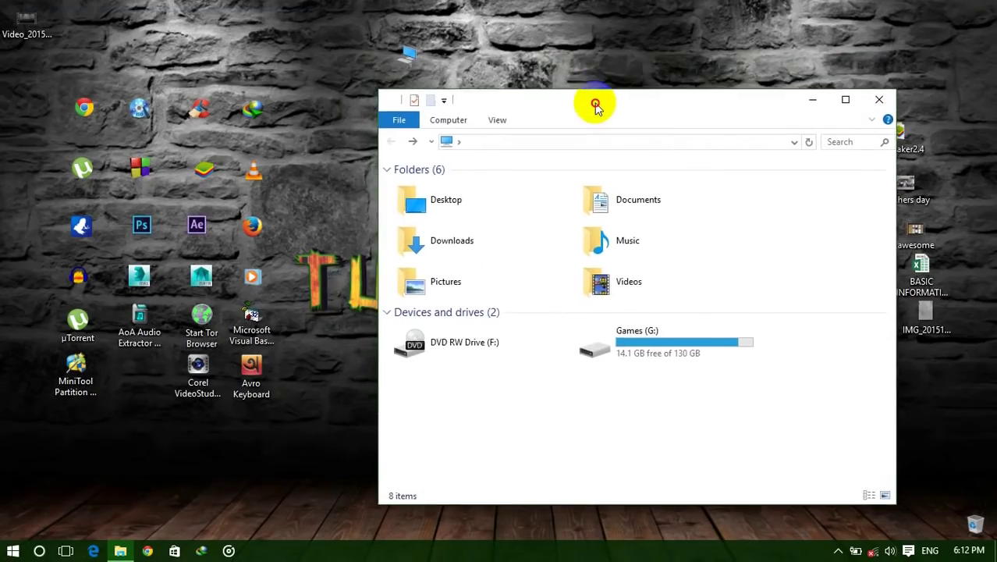
{"action": "left_click", "coordinate": [872, 89]}
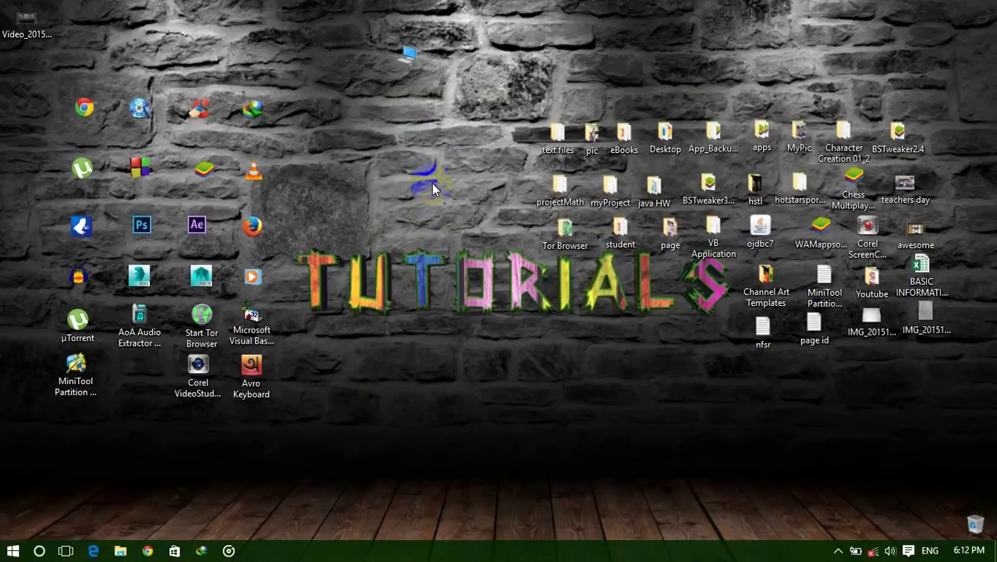
Step: Reopen This PC in a maximized window and refresh its drive list
{"action": "double_click", "coordinate": [414, 62]}
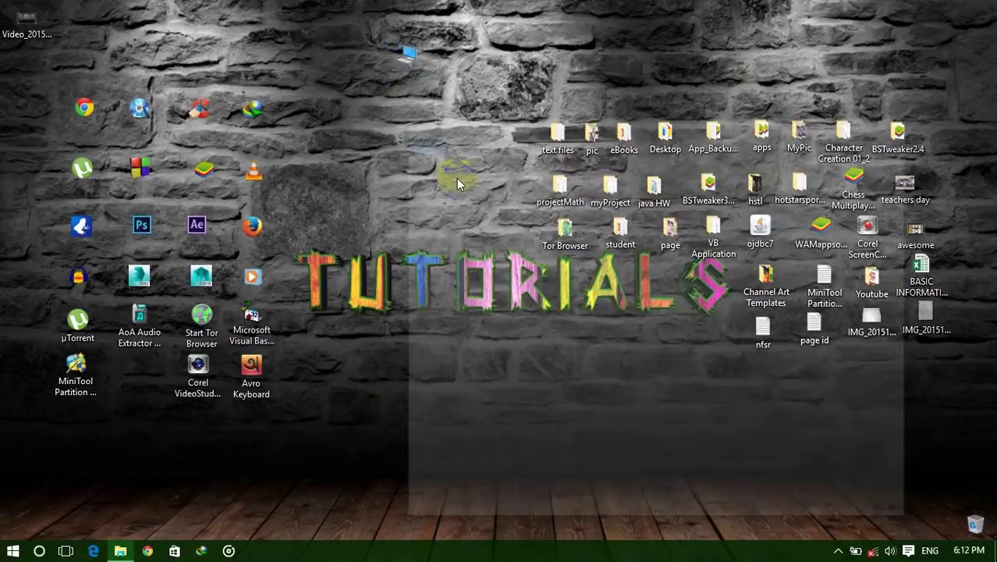
{"action": "left_click", "coordinate": [861, 119]}
{"action": "right_click", "coordinate": [167, 329]}
{"action": "left_click", "coordinate": [222, 383]}
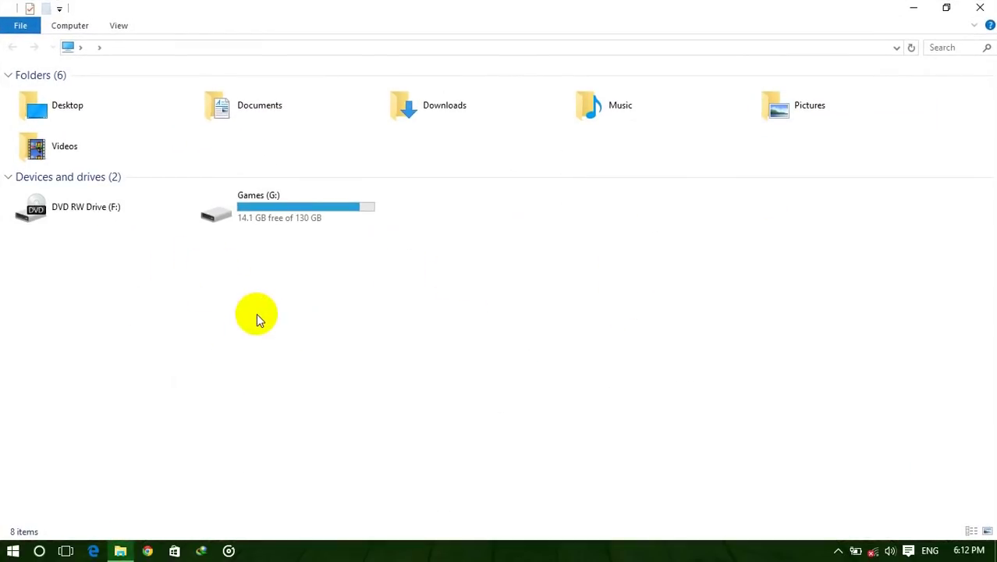